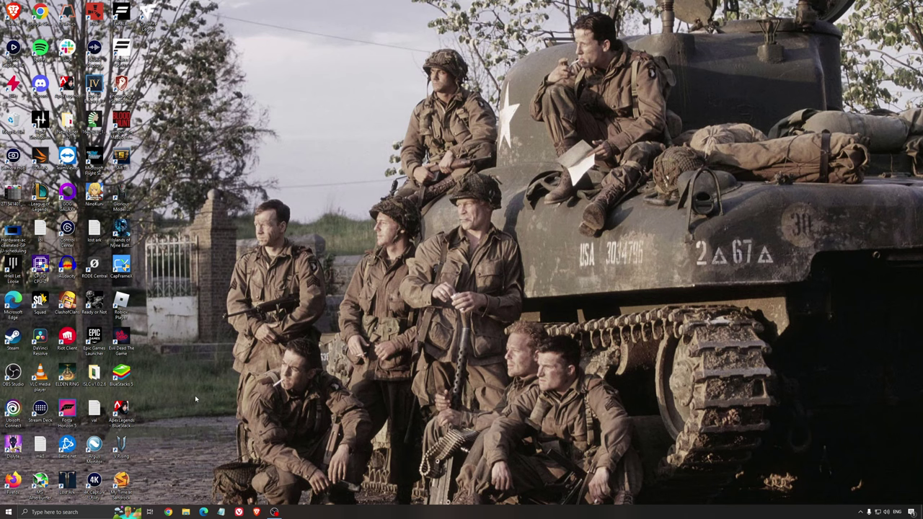
Open the Windows Game Mode settings, examine the Xbox Game Bar and Captures pages as well, and close Settings
{"action": "left_click", "coordinate": [82, 514]}
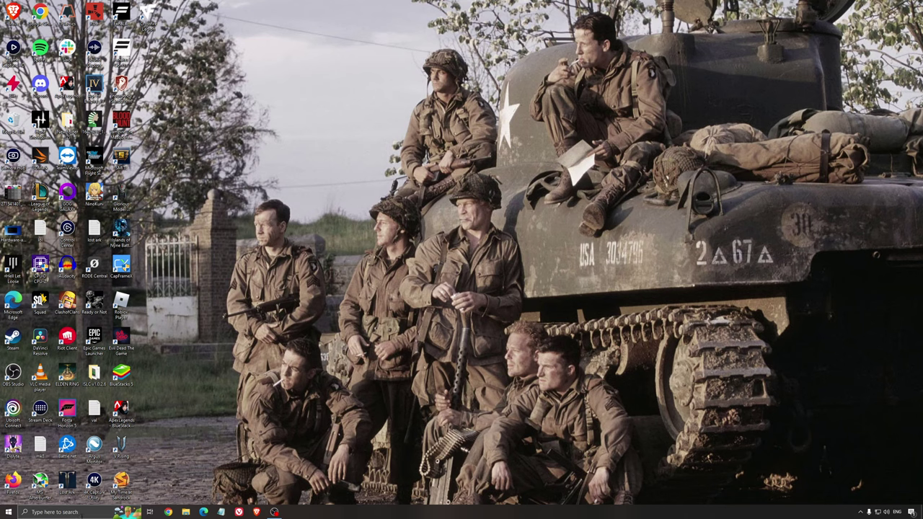
{"action": "type", "text": "game mode"}
{"action": "key", "text": "Return"}
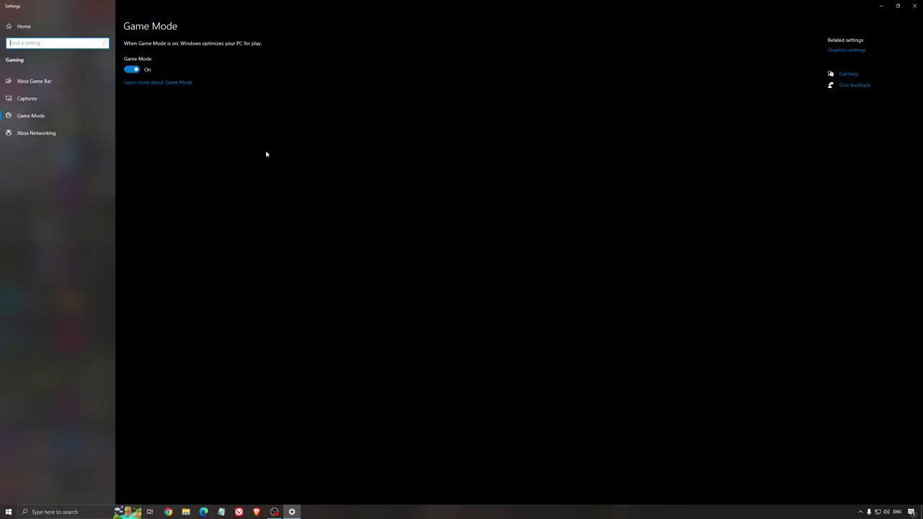
{"action": "left_click", "coordinate": [67, 87]}
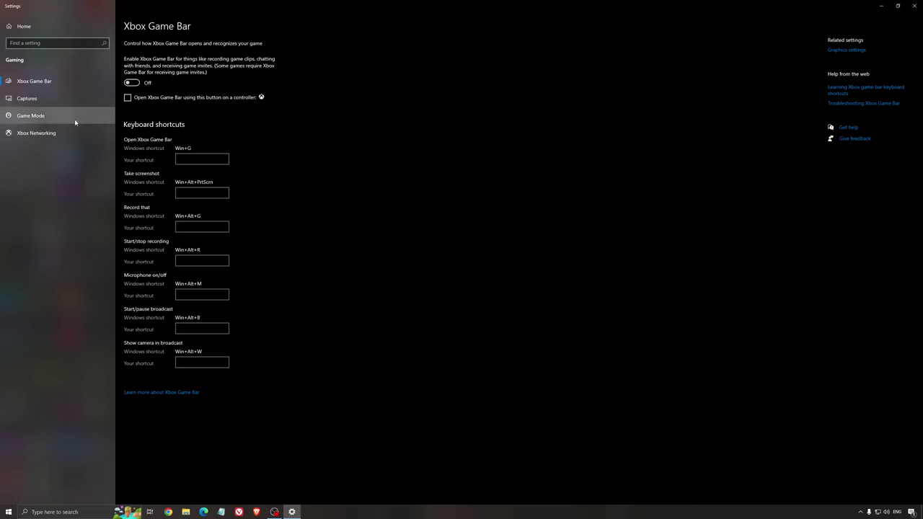
{"action": "left_click", "coordinate": [33, 98]}
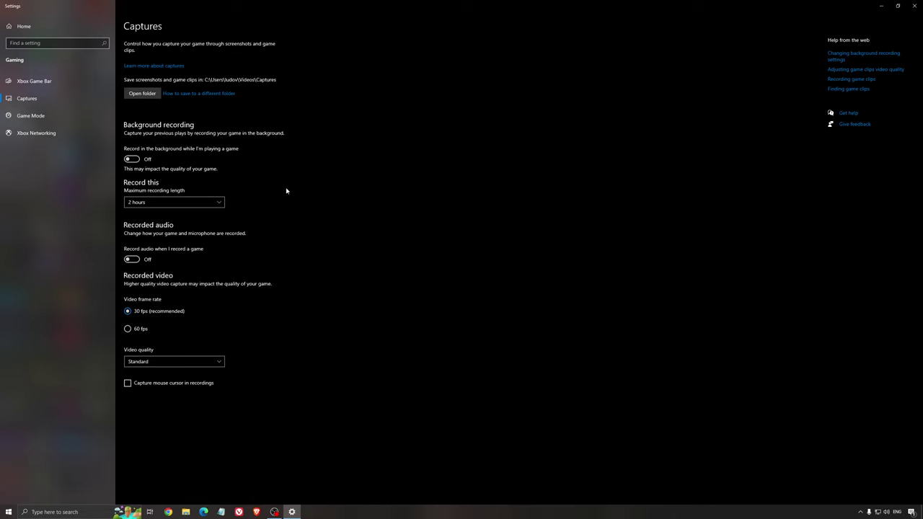
{"action": "left_click", "coordinate": [914, 5]}
View the desktop picture of the hardware-accelerated GPU scheduling setting and close it
{"action": "double_click", "coordinate": [13, 238]}
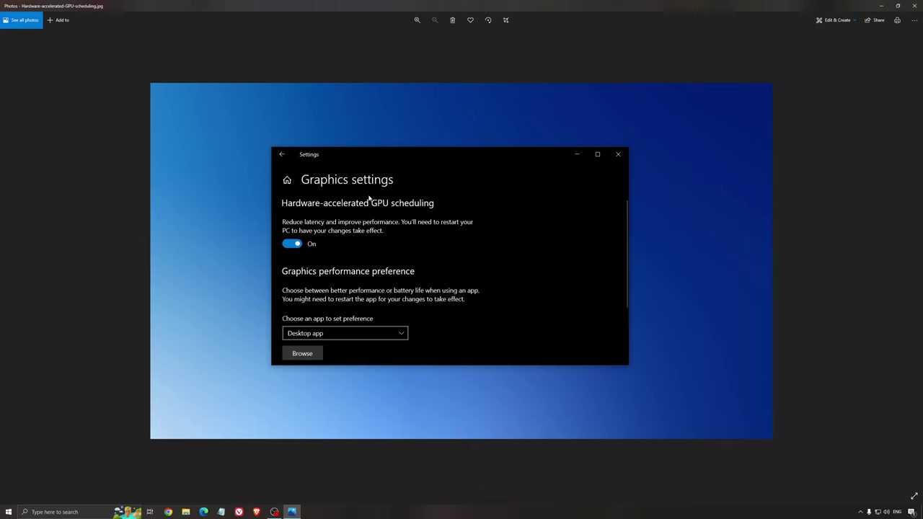
{"action": "left_click", "coordinate": [915, 6]}
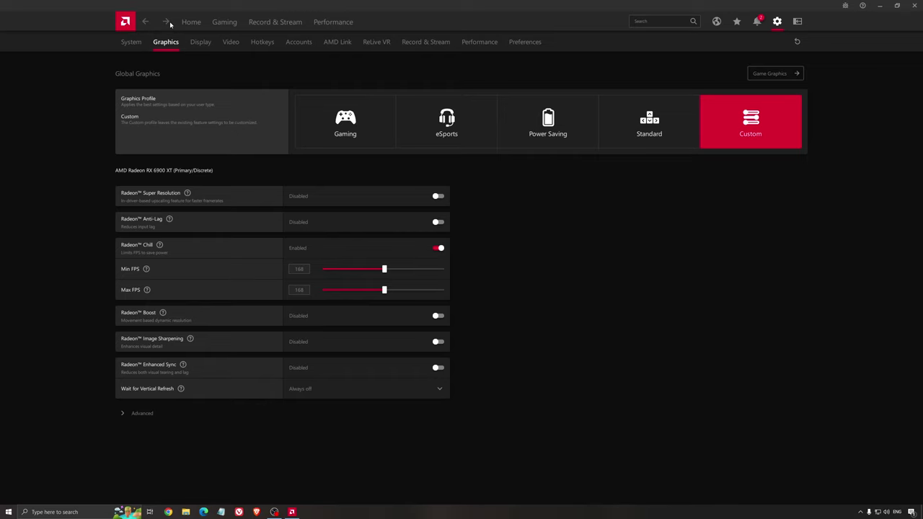
In AMD Software, check for driver updates, examine the global graphics settings, and close the program
{"action": "left_click", "coordinate": [186, 23]}
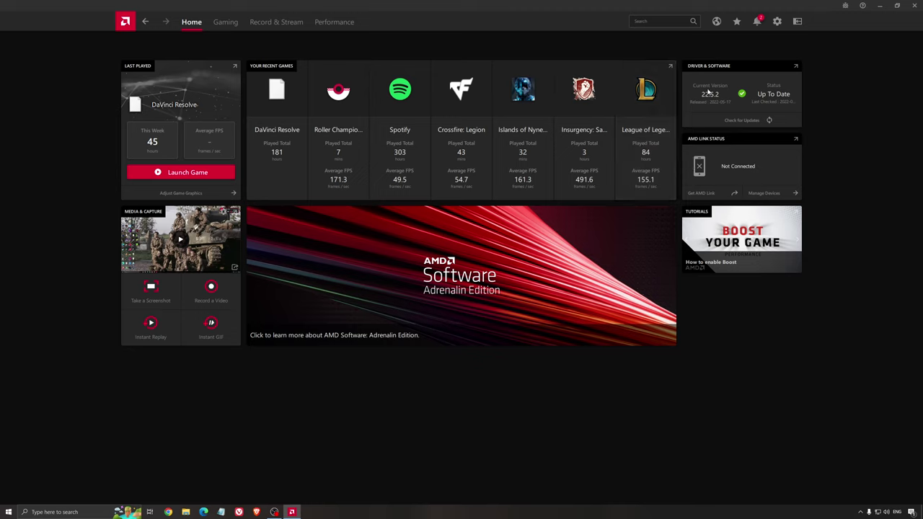
{"action": "left_click", "coordinate": [739, 121]}
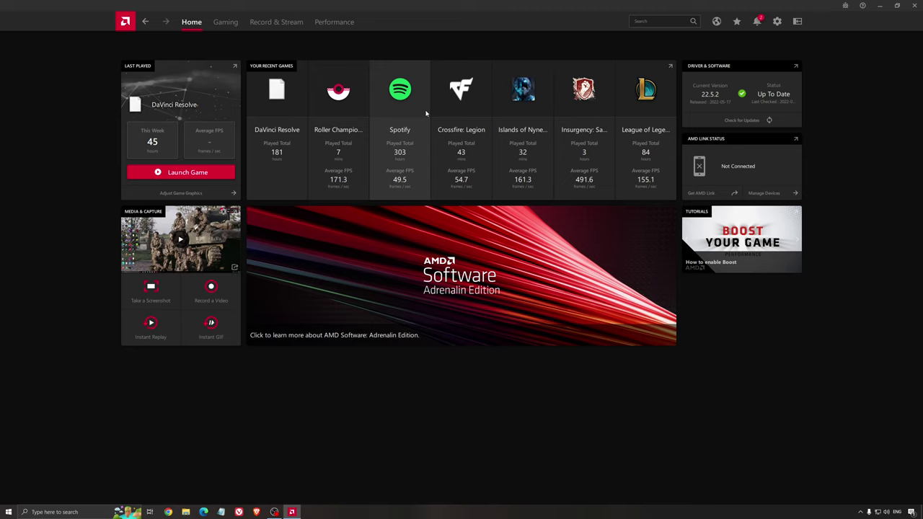
{"action": "left_click", "coordinate": [228, 23]}
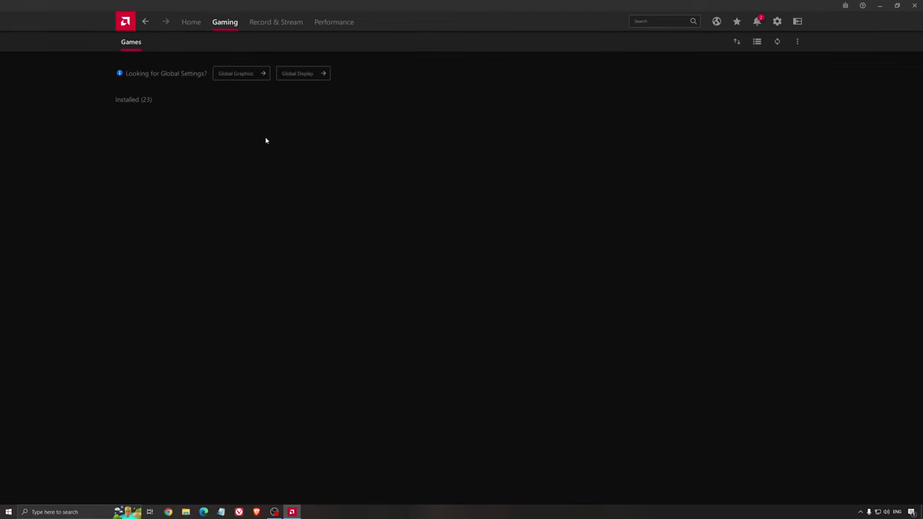
{"action": "left_click", "coordinate": [240, 72]}
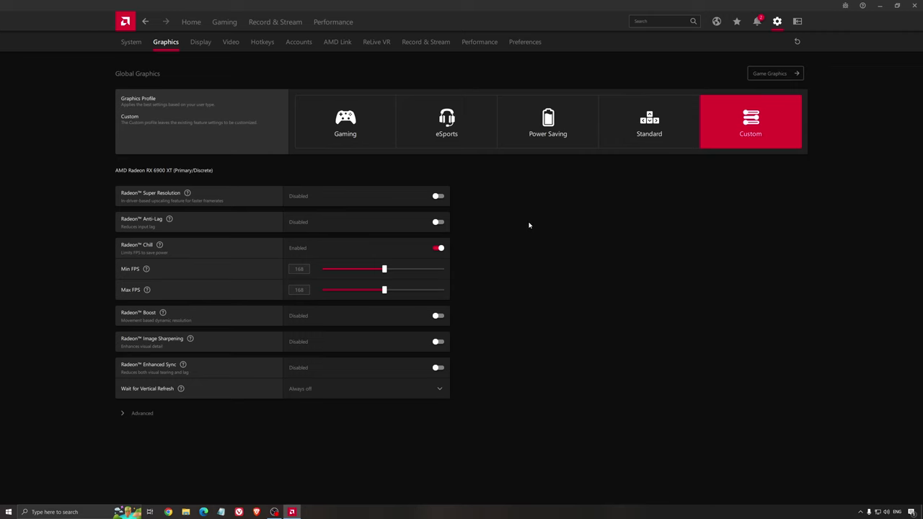
{"action": "left_click", "coordinate": [915, 6]}
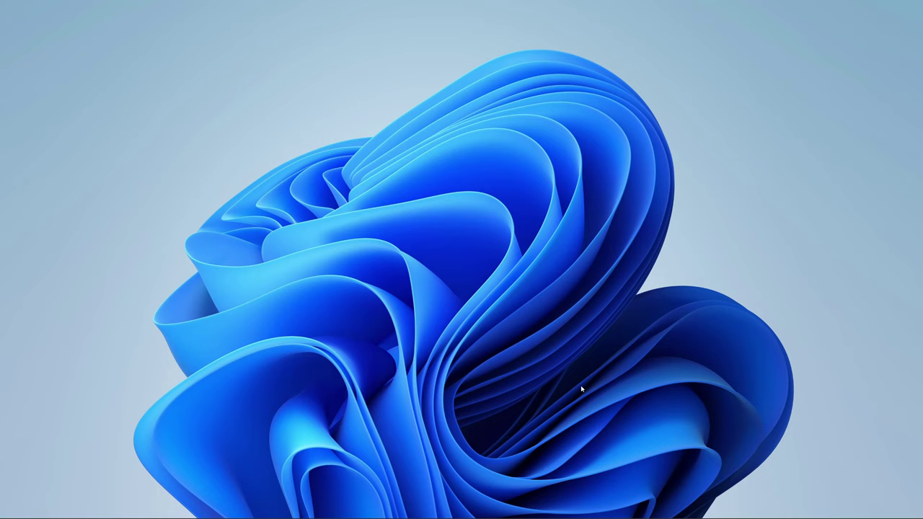
Open NVIDIA Control Panel from the hidden tray icons and examine the global settings on its Manage 3D Settings page
{"action": "left_click", "coordinate": [830, 510]}
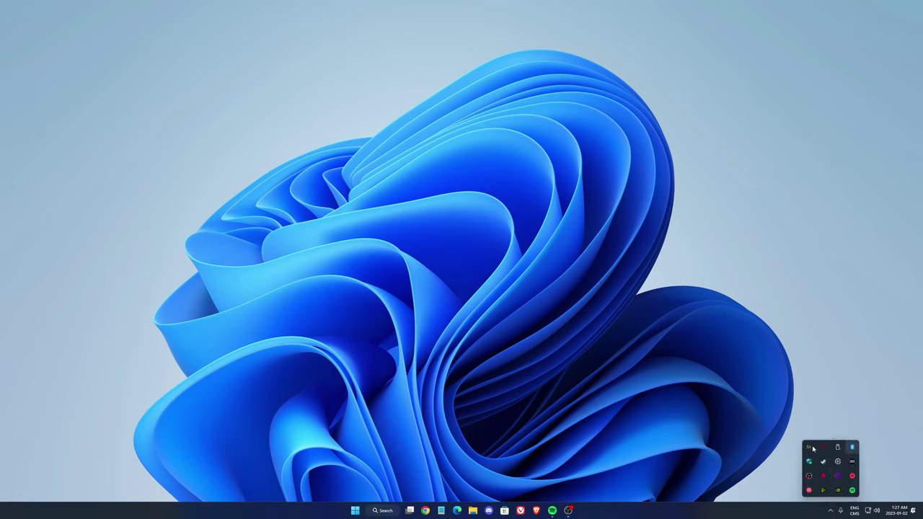
{"action": "right_click", "coordinate": [838, 491]}
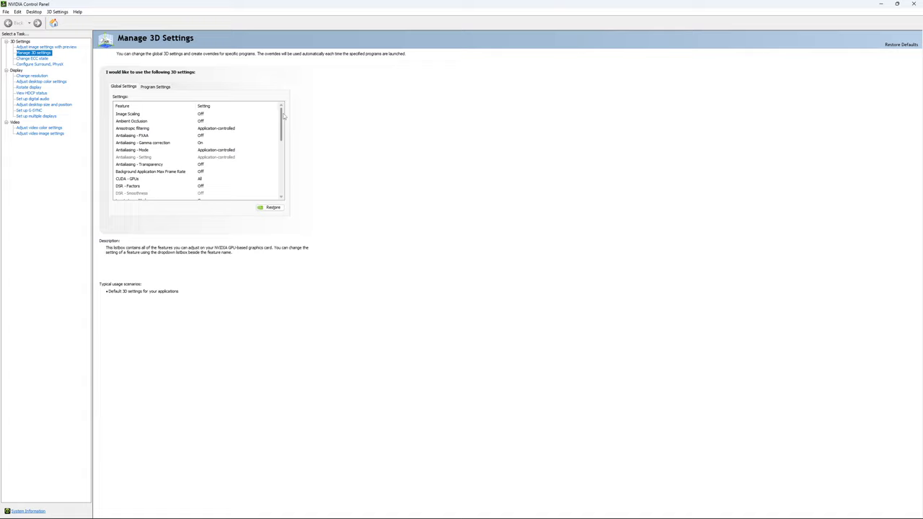
{"action": "left_click_drag", "start_coordinate": [284, 115], "coordinate": [283, 140]}
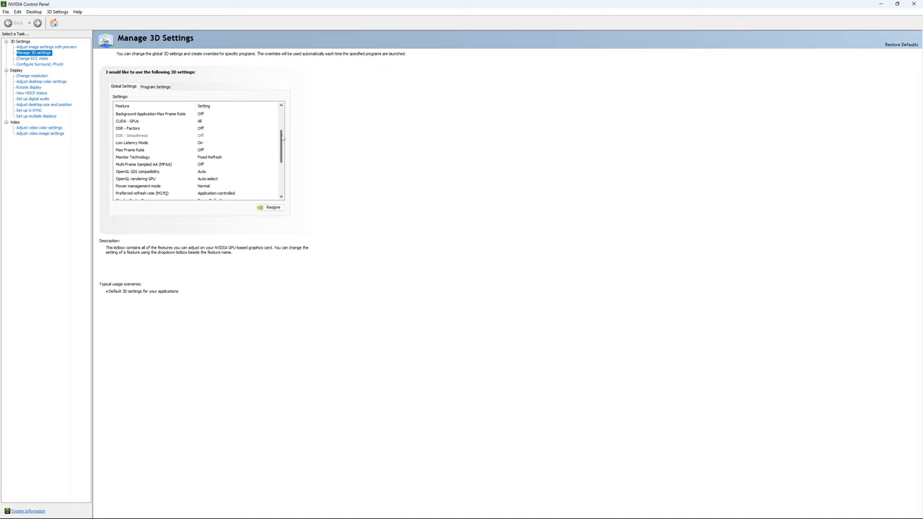
{"action": "left_click_drag", "start_coordinate": [283, 137], "coordinate": [283, 143]}
Try enabling the Max Frame Rate limit in the global 3D settings, and set it back to Off
{"action": "left_click", "coordinate": [195, 137]}
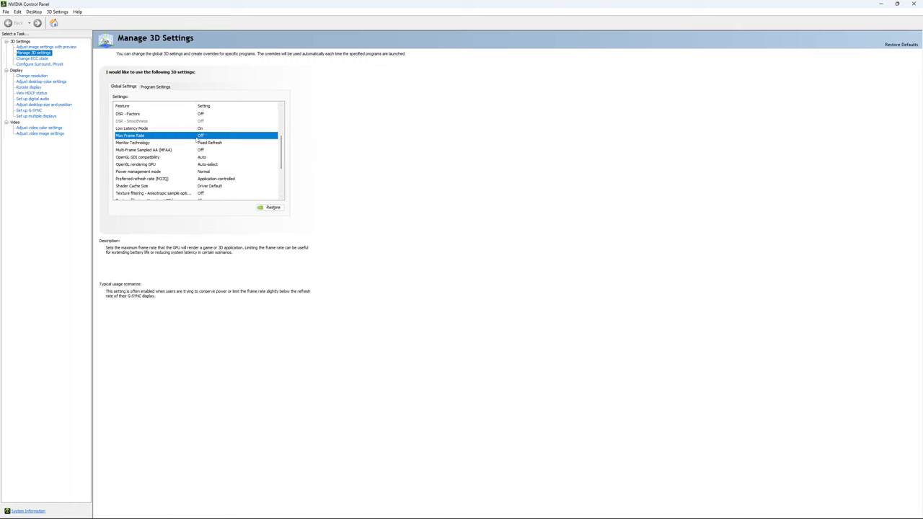
{"action": "left_click", "coordinate": [196, 137]}
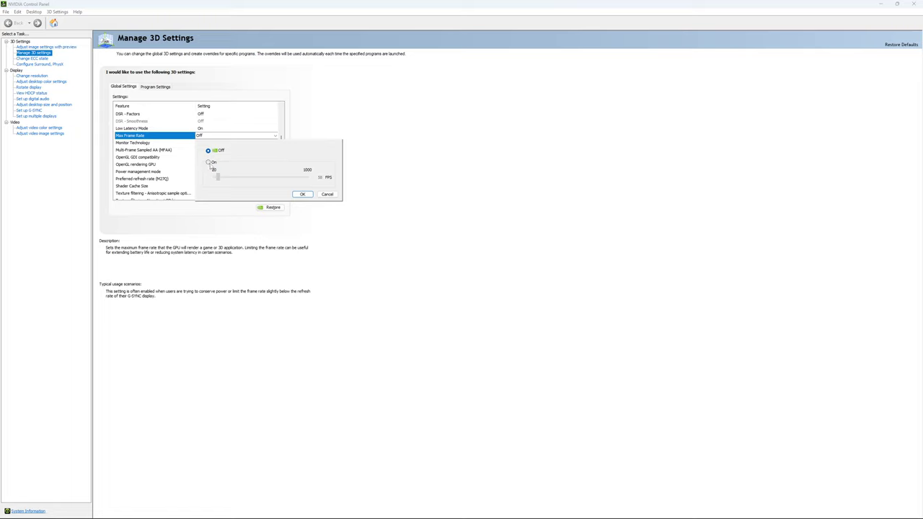
{"action": "left_click", "coordinate": [208, 162]}
{"action": "left_click", "coordinate": [207, 150]}
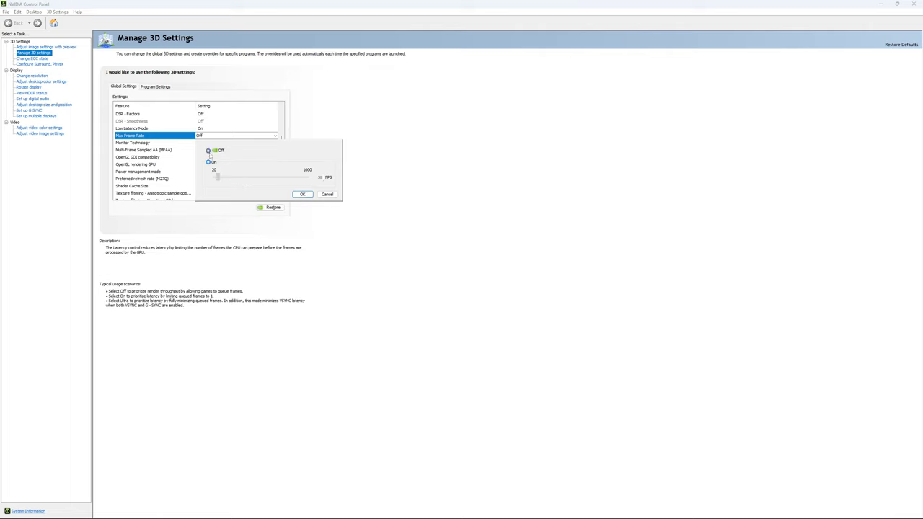
{"action": "left_click", "coordinate": [304, 195]}
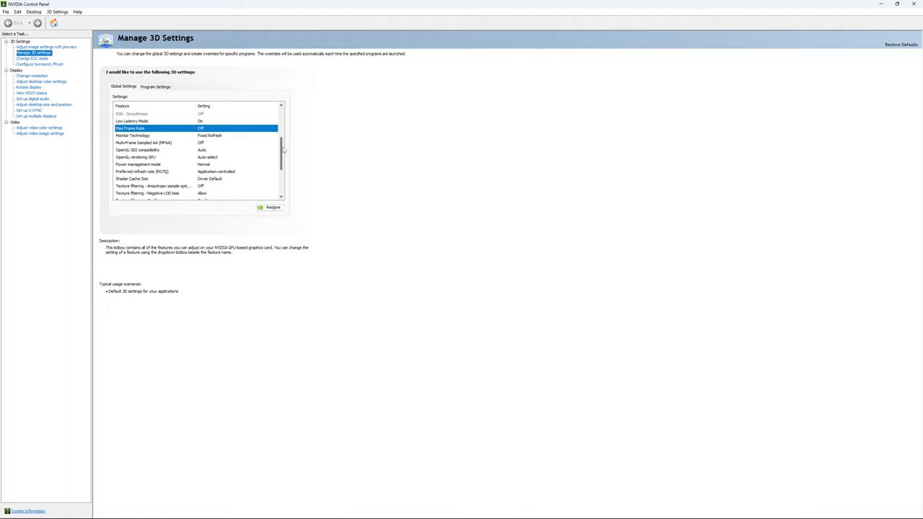
Examine the remaining global 3D settings and the ECC state of the GPU
{"action": "scroll", "coordinate": [284, 149], "scroll_direction": "down", "scroll_amount": 3}
{"action": "left_click", "coordinate": [44, 58]}
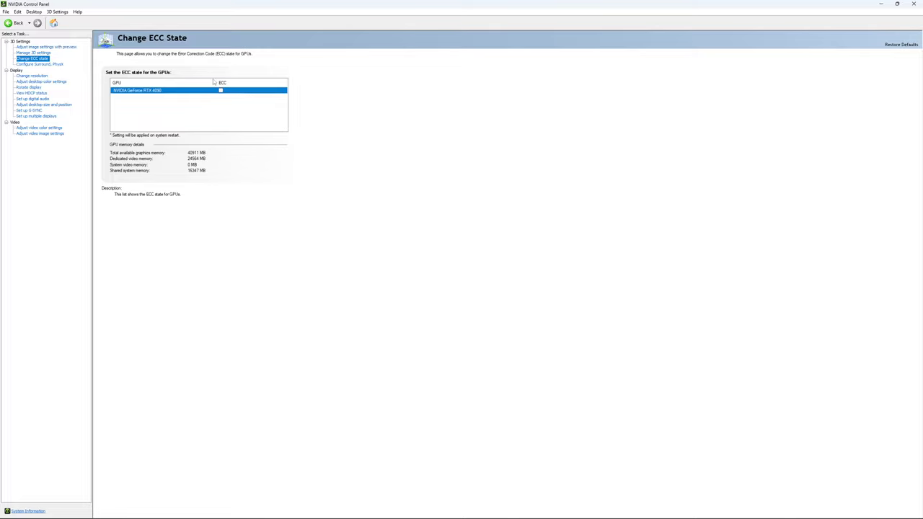
Examine the refresh rates offered for the M27Q display at its native 2560 × 1440 resolution, and open the G-SYNC setup
{"action": "left_click", "coordinate": [25, 76]}
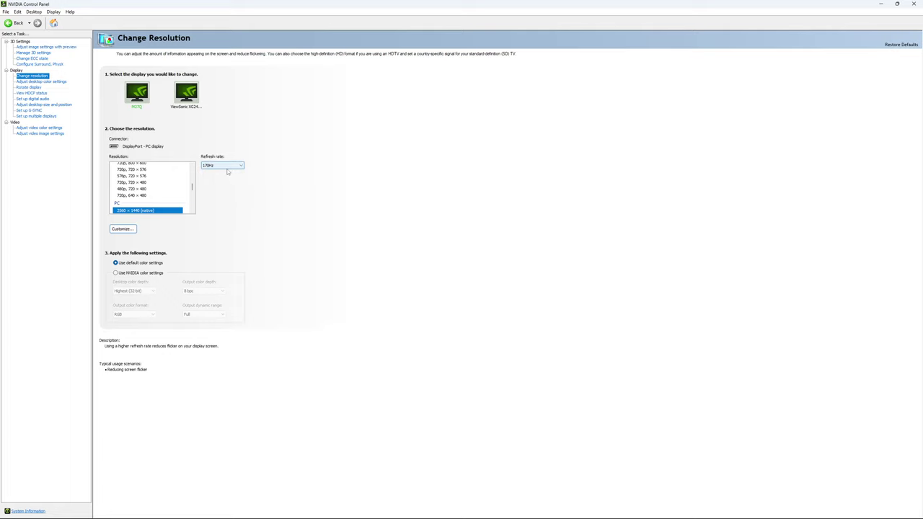
{"action": "left_click", "coordinate": [229, 166]}
{"action": "left_click", "coordinate": [227, 172]}
{"action": "left_click", "coordinate": [230, 165]}
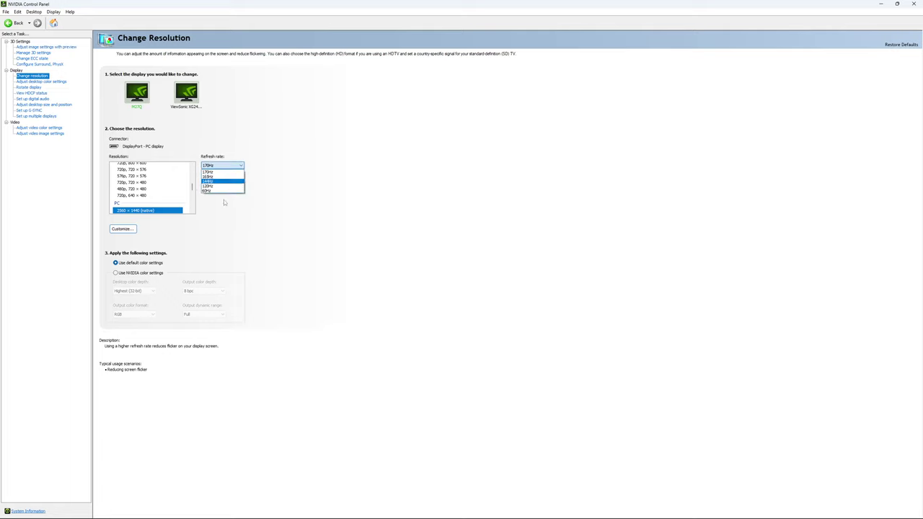
{"action": "left_click", "coordinate": [294, 168]}
{"action": "left_click", "coordinate": [229, 165]}
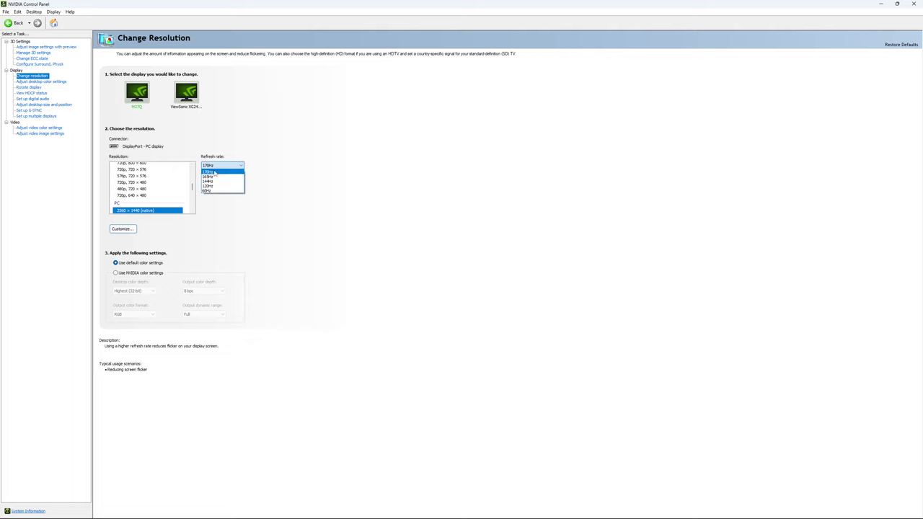
{"action": "left_click", "coordinate": [328, 165]}
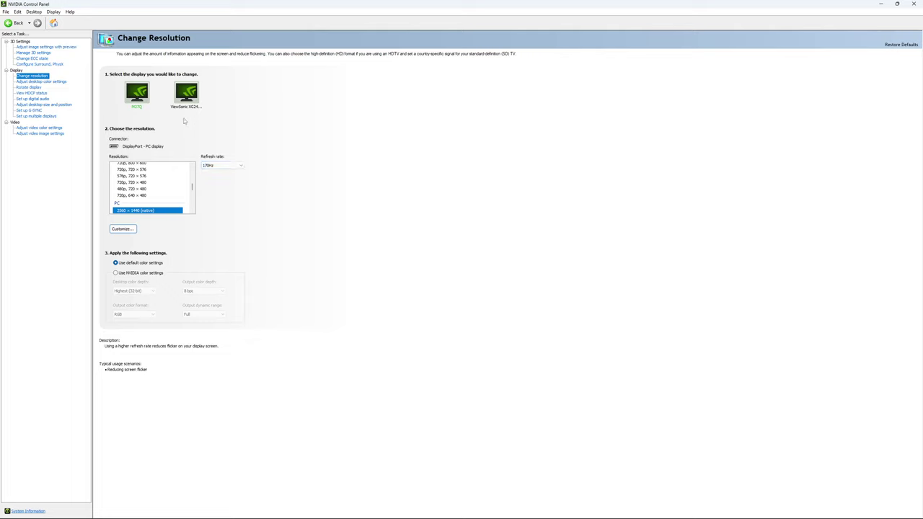
{"action": "left_click", "coordinate": [32, 110]}
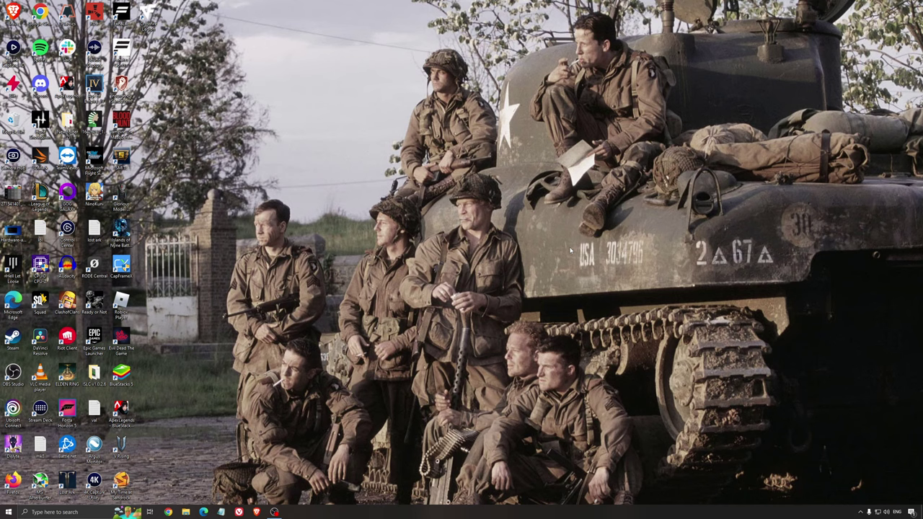
Find the Edit power plan settings with Windows search and open them
{"action": "left_click", "coordinate": [72, 512]}
{"action": "type", "text": "power plan"}
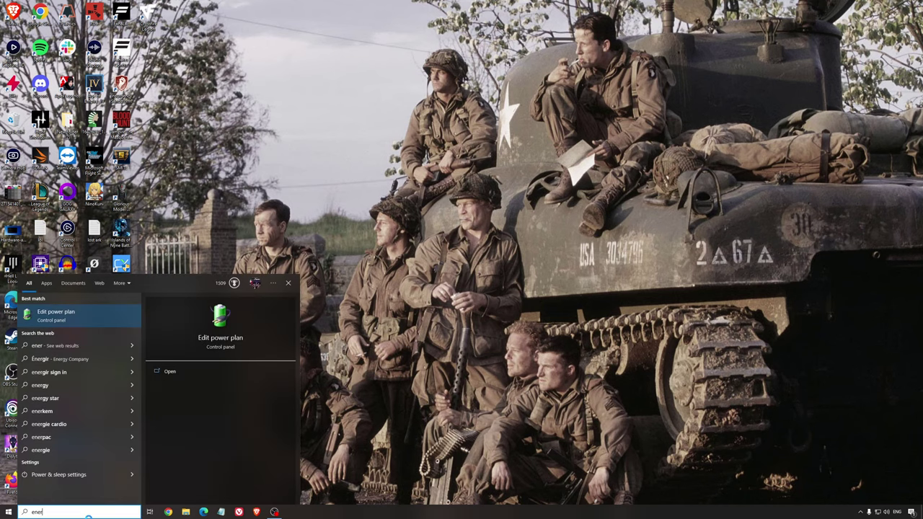
{"action": "key", "text": "Return"}
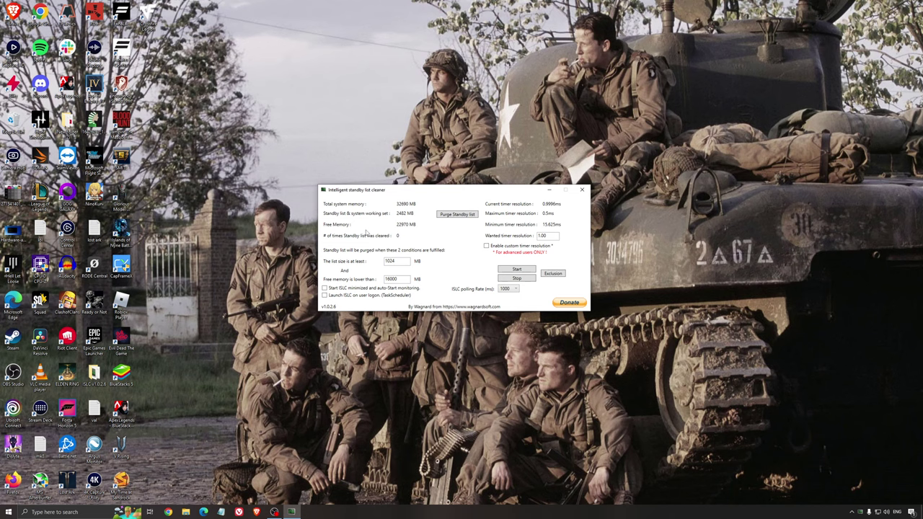
Start standby list monitoring in Intelligent standby list cleaner and minimise its window
{"action": "left_click_drag", "start_coordinate": [388, 193], "coordinate": [384, 199]}
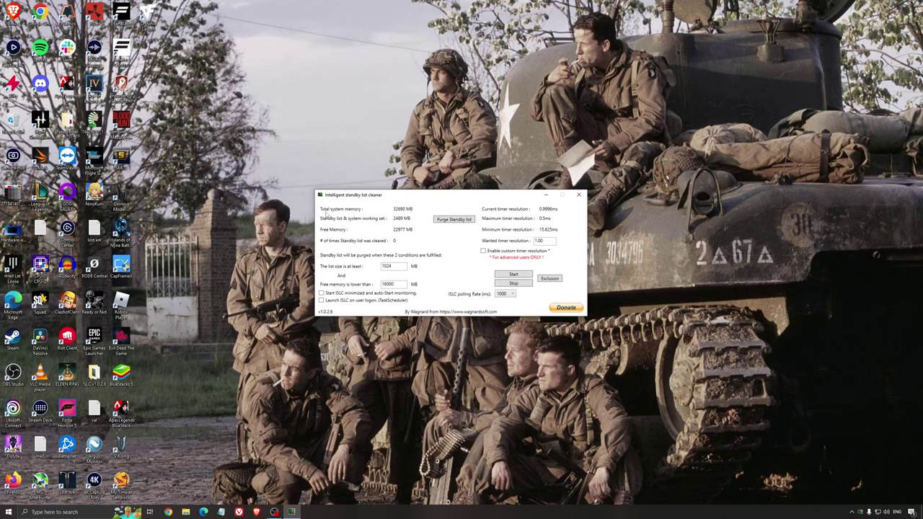
{"action": "left_click_drag", "start_coordinate": [401, 284], "coordinate": [349, 285]}
{"action": "left_click", "coordinate": [513, 275]}
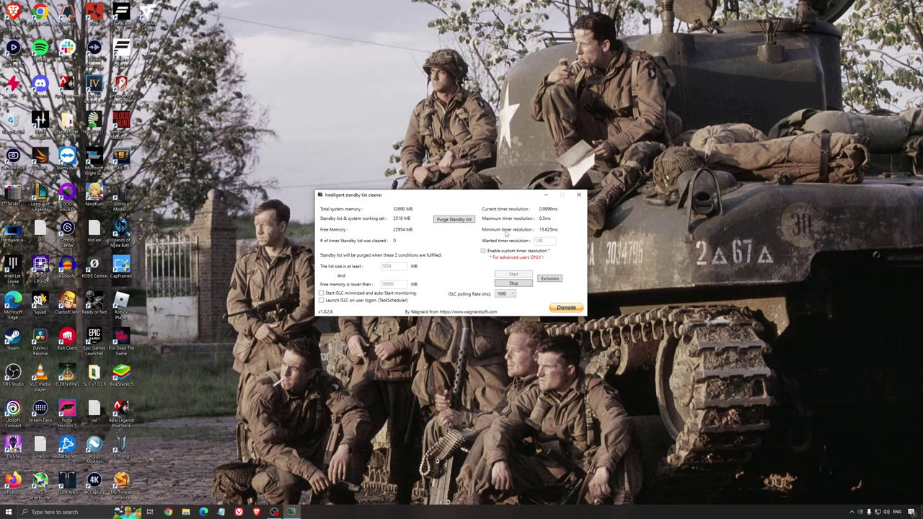
{"action": "left_click_drag", "start_coordinate": [490, 195], "coordinate": [521, 194]}
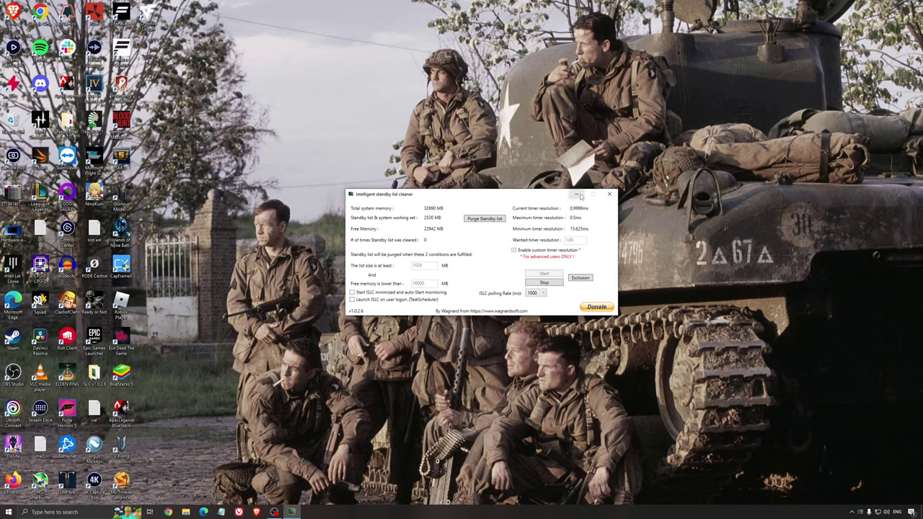
{"action": "left_click", "coordinate": [576, 194]}
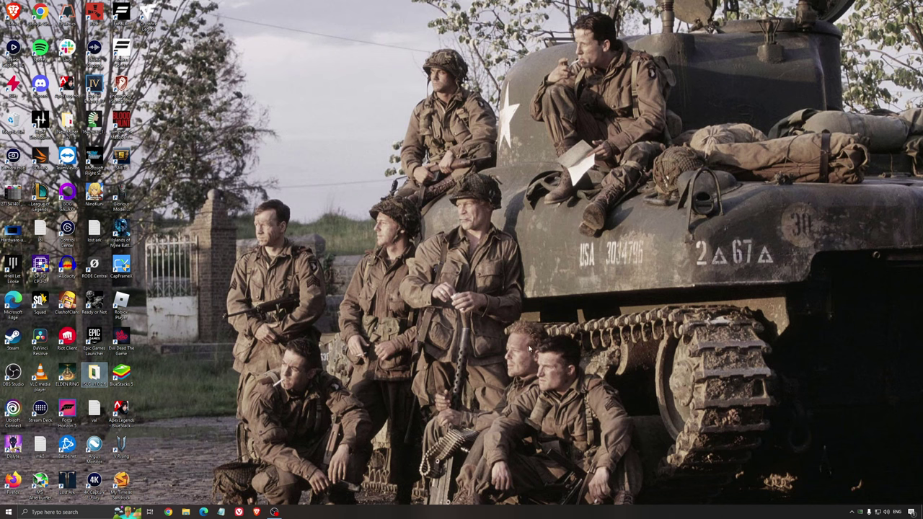
{"action": "left_click", "coordinate": [467, 290]}
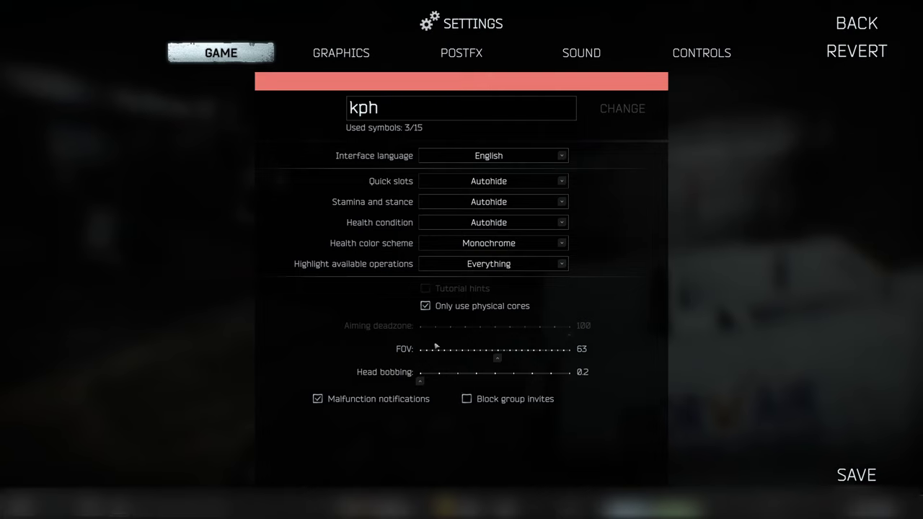
Open the game's graphics settings and examine the screen resolution and texture quality options
{"action": "left_click", "coordinate": [349, 61]}
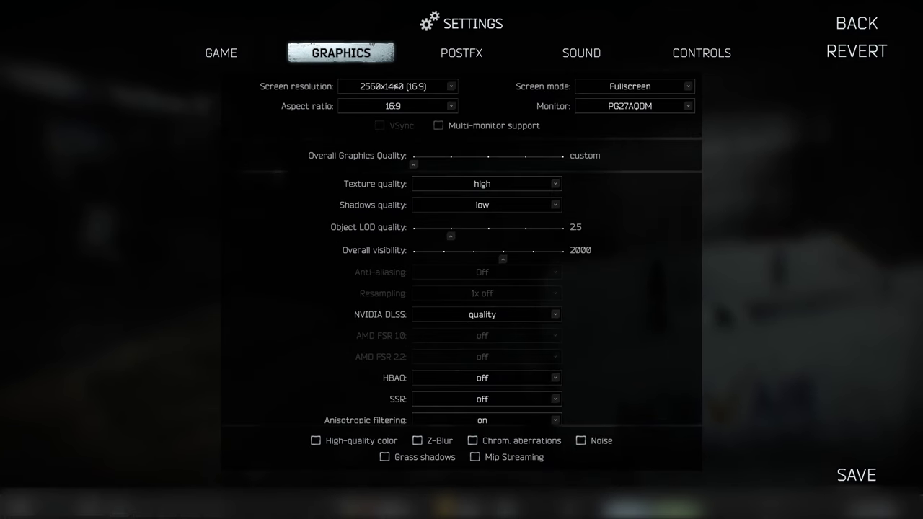
{"action": "left_click", "coordinate": [423, 88]}
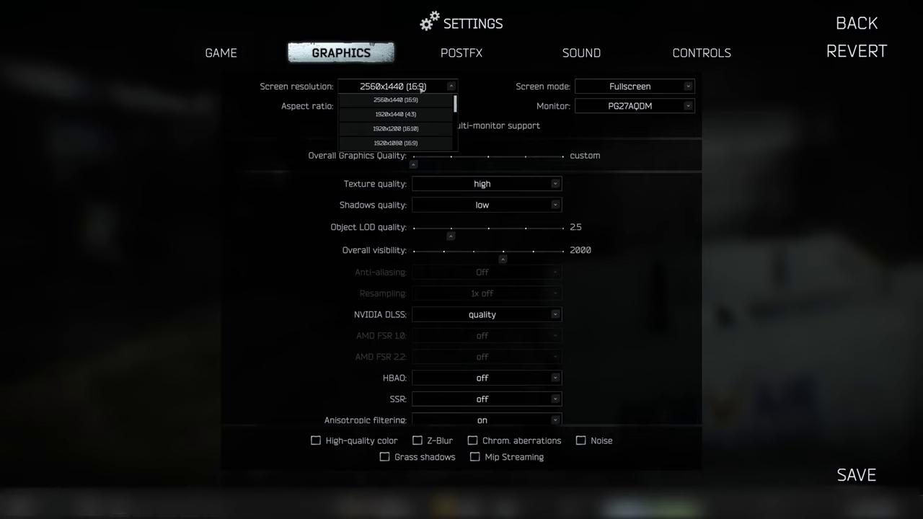
{"action": "left_click", "coordinate": [465, 85]}
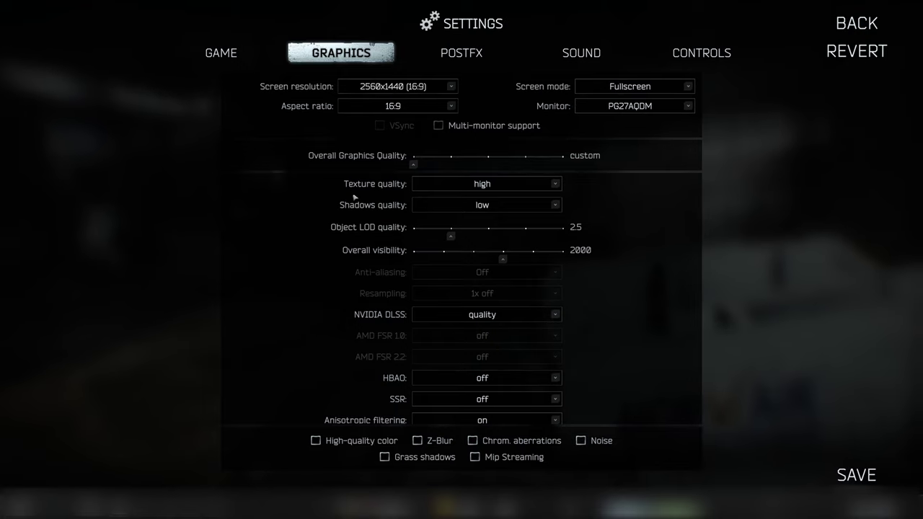
{"action": "left_click", "coordinate": [518, 187]}
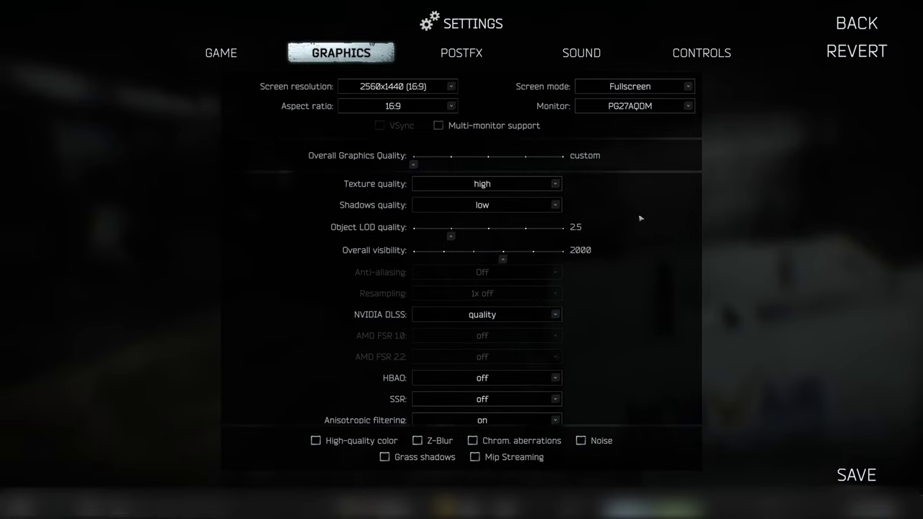
Review the available shadows quality levels and select low
{"action": "left_click", "coordinate": [481, 205]}
{"action": "left_click", "coordinate": [541, 211]}
{"action": "left_click", "coordinate": [511, 209]}
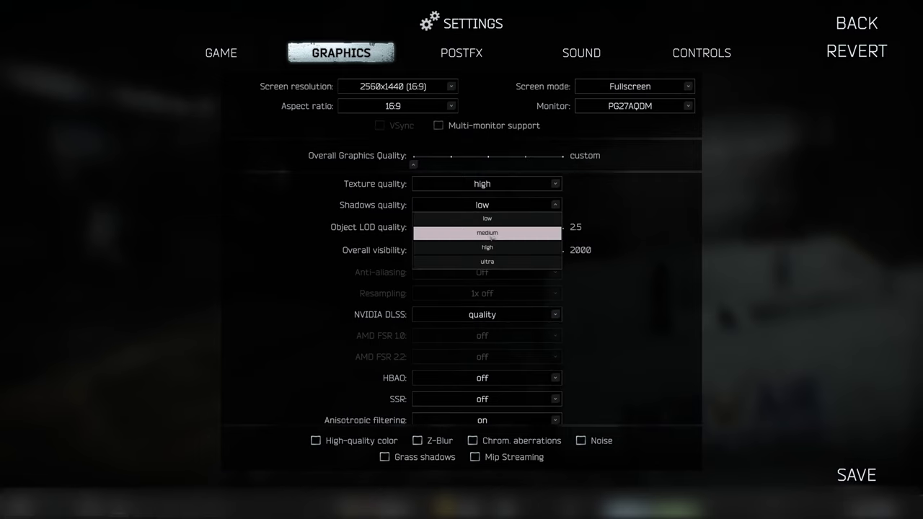
{"action": "left_click", "coordinate": [495, 208]}
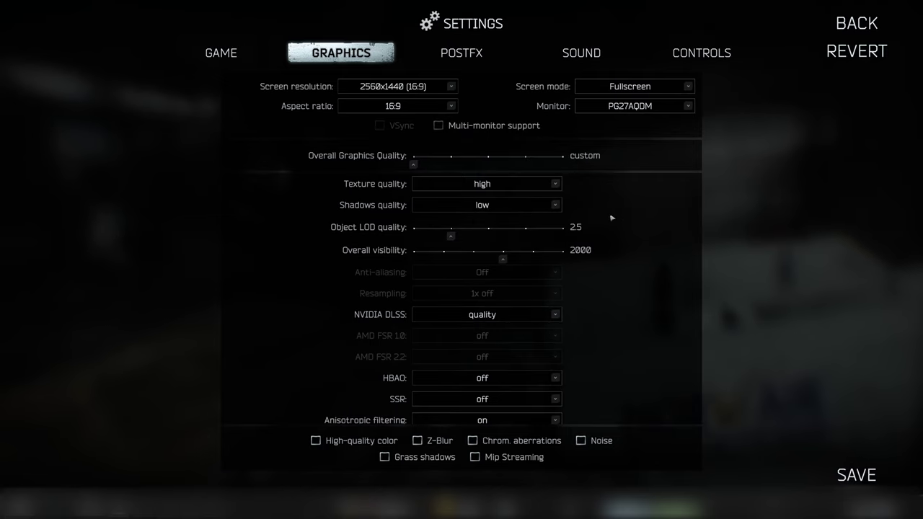
{"action": "left_click", "coordinate": [484, 209]}
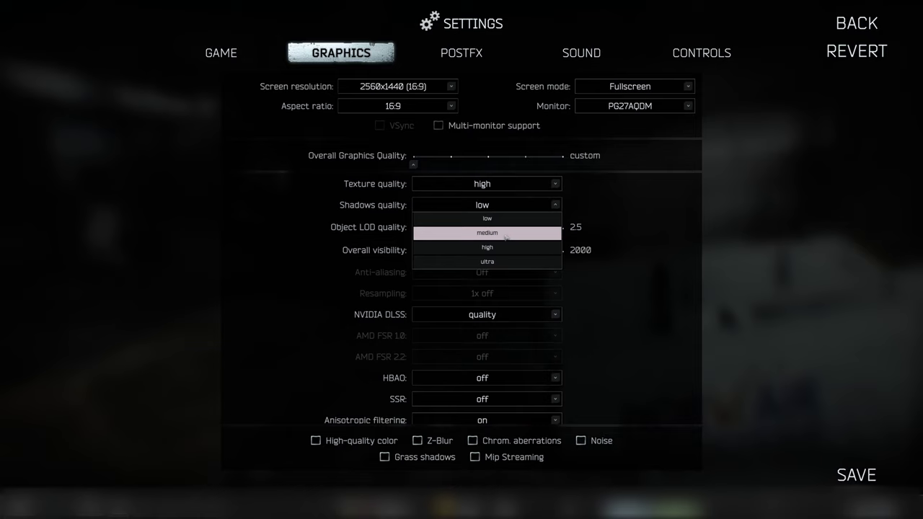
{"action": "left_click", "coordinate": [489, 222]}
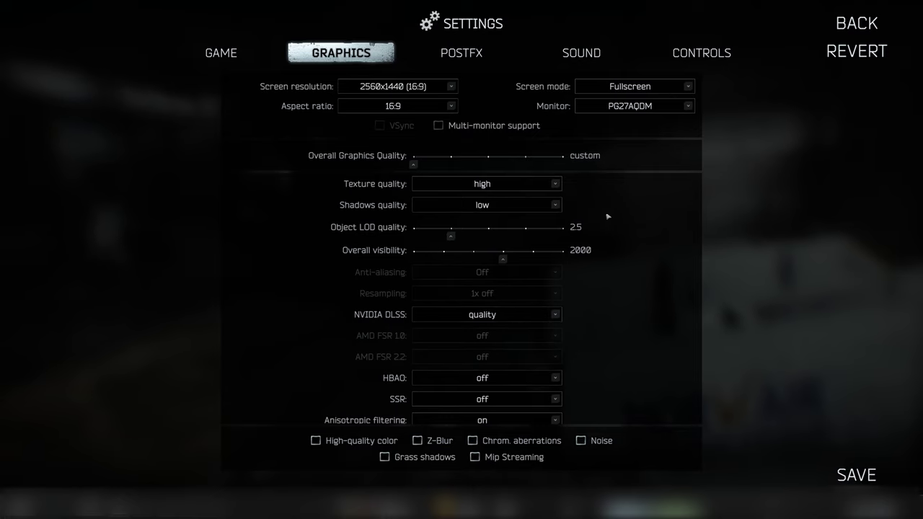
Set the object LOD quality to 2.5
{"action": "scroll", "coordinate": [526, 215], "scroll_direction": "down", "scroll_amount": 1}
{"action": "scroll", "coordinate": [413, 224], "scroll_direction": "up", "scroll_amount": 1}
{"action": "left_click", "coordinate": [452, 239]}
{"action": "left_click_drag", "start_coordinate": [416, 241], "coordinate": [447, 240]}
{"action": "scroll", "coordinate": [498, 267], "scroll_direction": "down", "scroll_amount": 3}
{"action": "scroll", "coordinate": [496, 342], "scroll_direction": "up", "scroll_amount": 3}
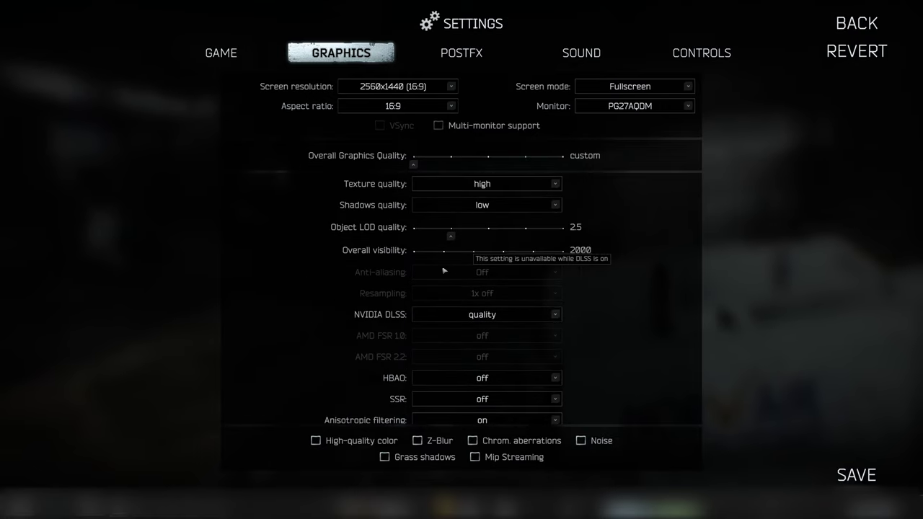
Try an overall visibility of 1000 and settle on 1500
{"action": "left_click_drag", "start_coordinate": [504, 261], "coordinate": [473, 261]}
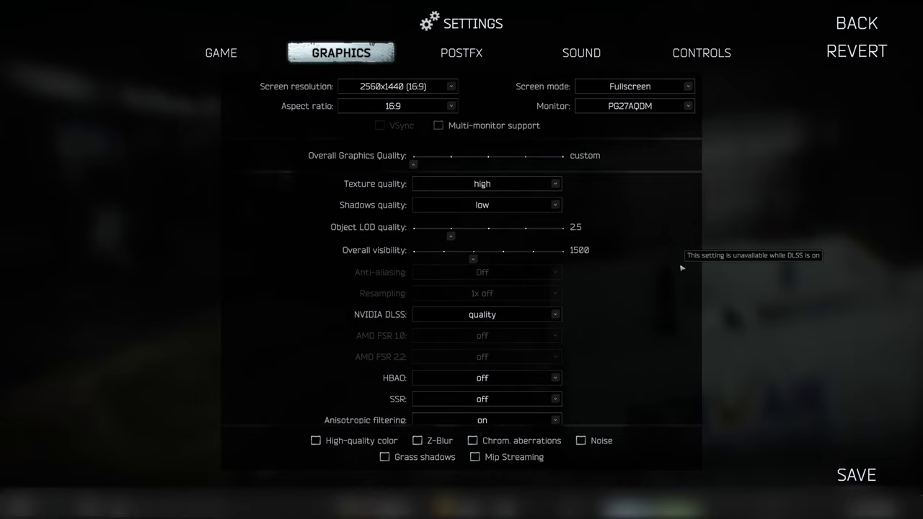
{"action": "left_click_drag", "start_coordinate": [477, 262], "coordinate": [444, 258]}
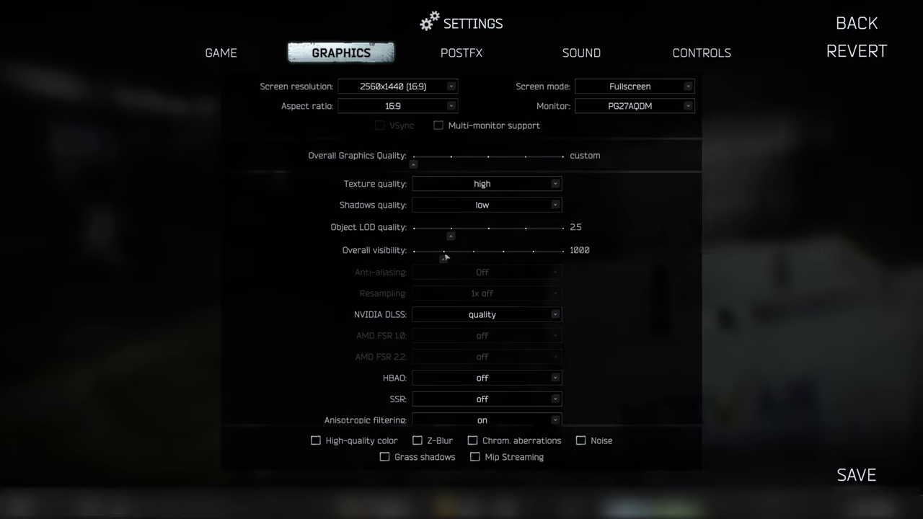
{"action": "left_click", "coordinate": [503, 261]}
{"action": "left_click", "coordinate": [486, 258]}
Turn NVIDIA DLSS off so that anti-aliasing and the other upscaling options can be changed
{"action": "scroll", "coordinate": [506, 254], "scroll_direction": "down", "scroll_amount": 1}
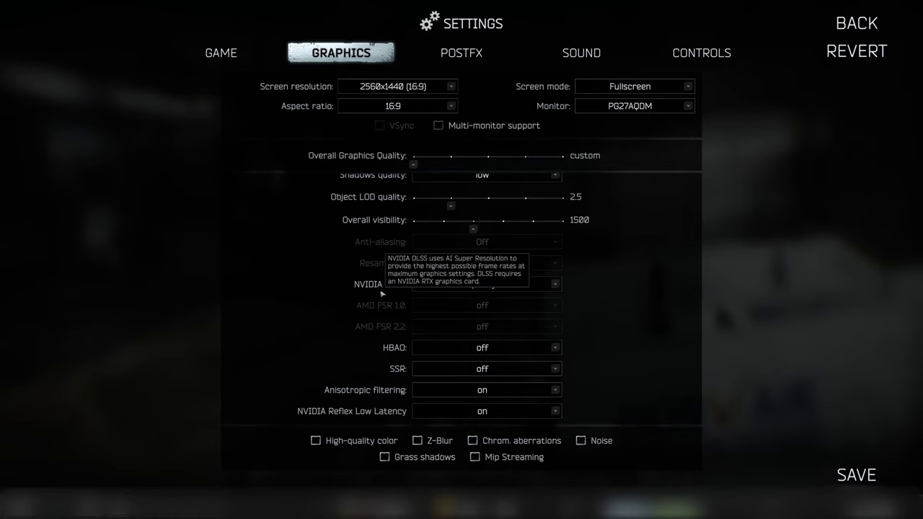
{"action": "left_click", "coordinate": [501, 286]}
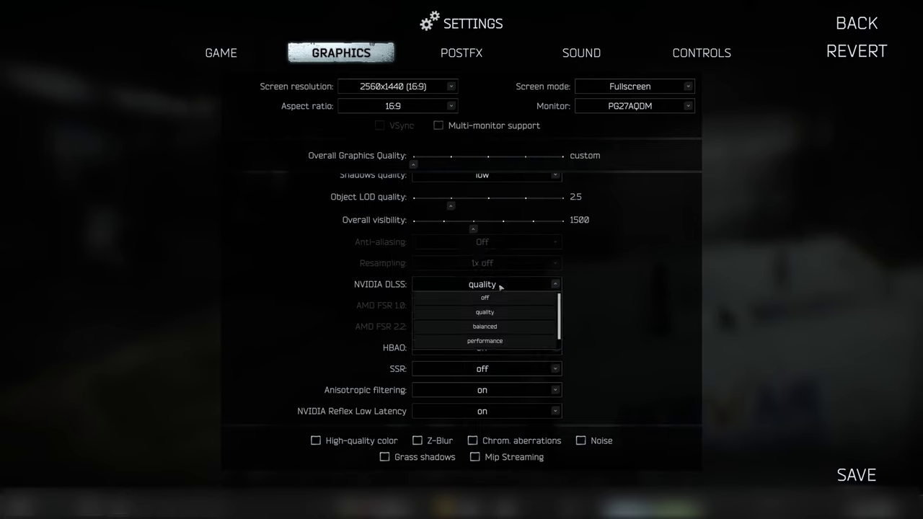
{"action": "left_click", "coordinate": [485, 297]}
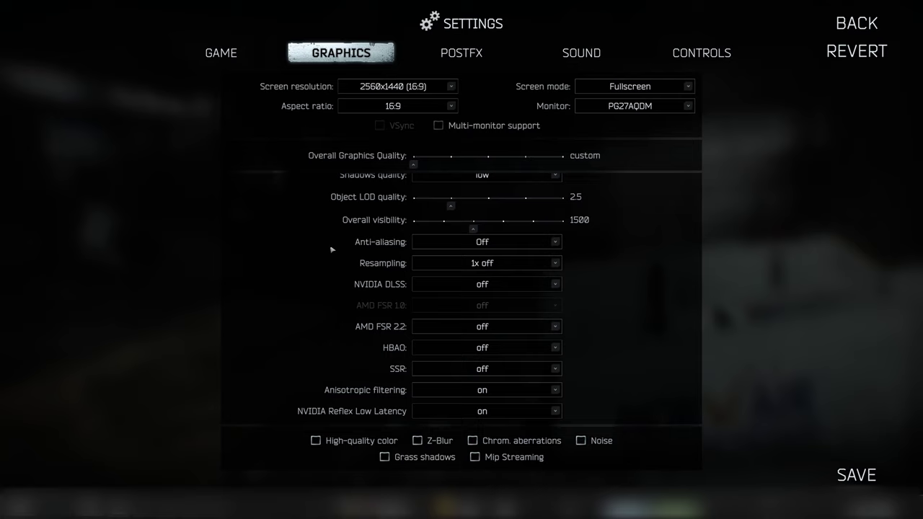
Try FXAA anti-aliasing and set anti-aliasing back to Off
{"action": "left_click", "coordinate": [498, 245]}
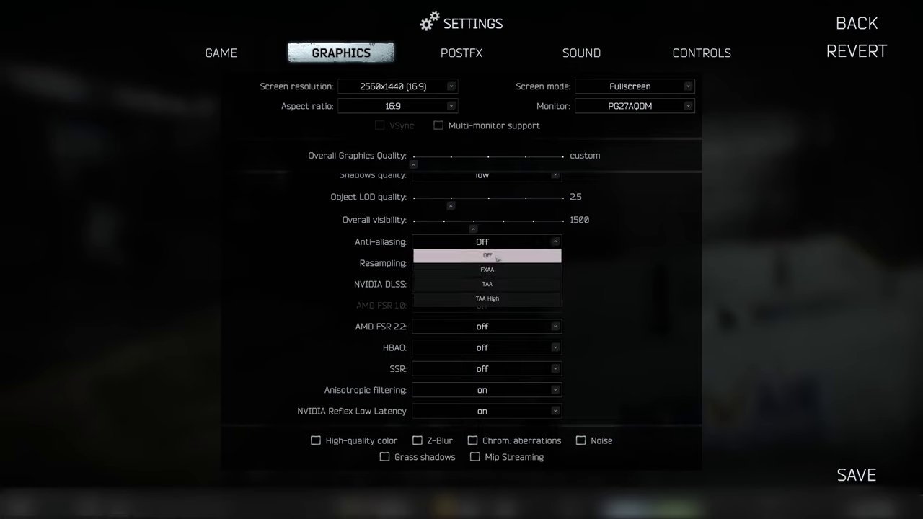
{"action": "left_click", "coordinate": [497, 257]}
{"action": "left_click", "coordinate": [497, 243]}
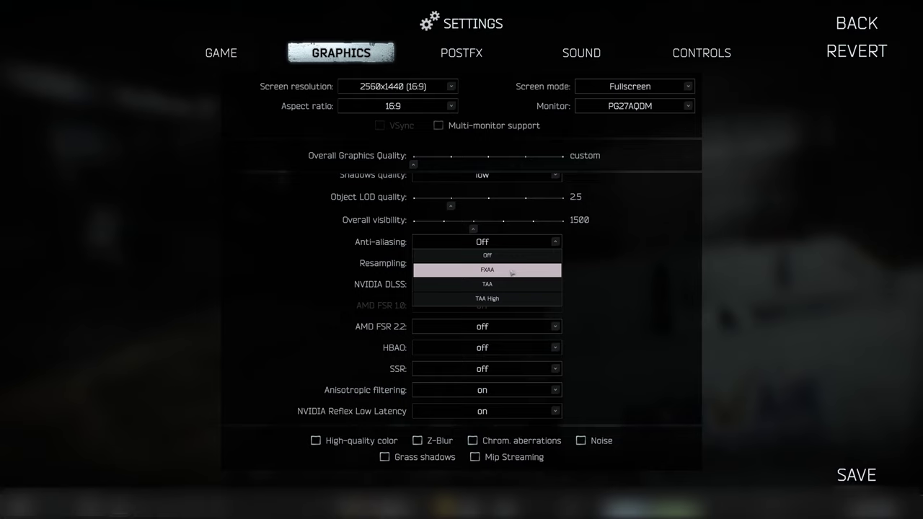
{"action": "left_click", "coordinate": [509, 272]}
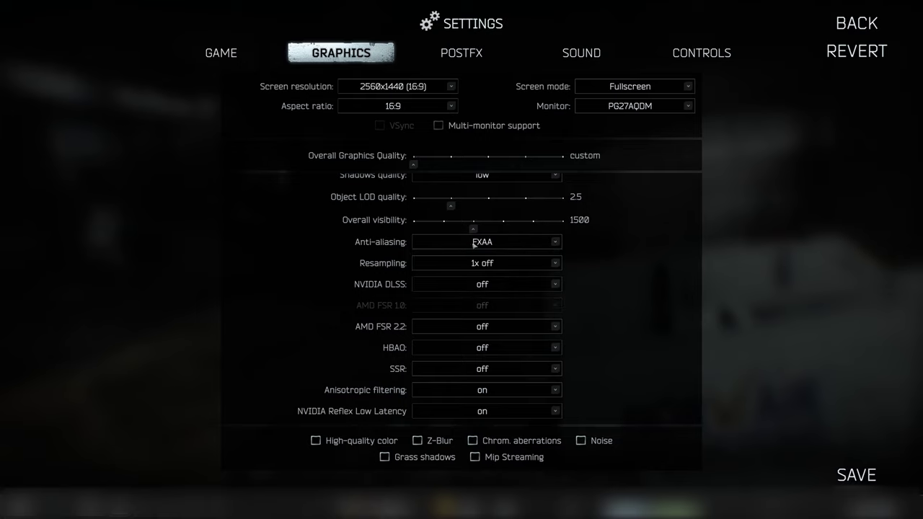
{"action": "left_click", "coordinate": [498, 247]}
{"action": "left_click", "coordinate": [518, 269]}
{"action": "left_click", "coordinate": [509, 243]}
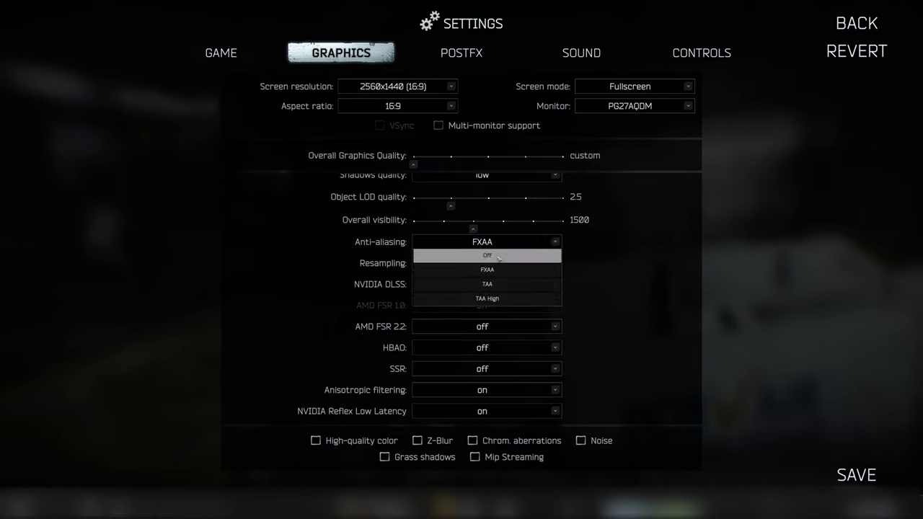
{"action": "left_click", "coordinate": [504, 257]}
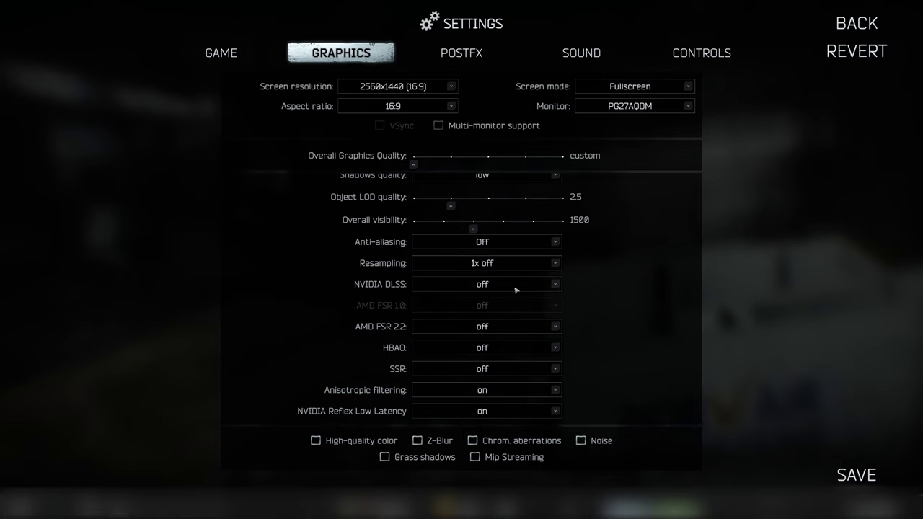
Switch NVIDIA DLSS between quality and off to compare the two, ending with it off
{"action": "mouse_move", "coordinate": [408, 291]}
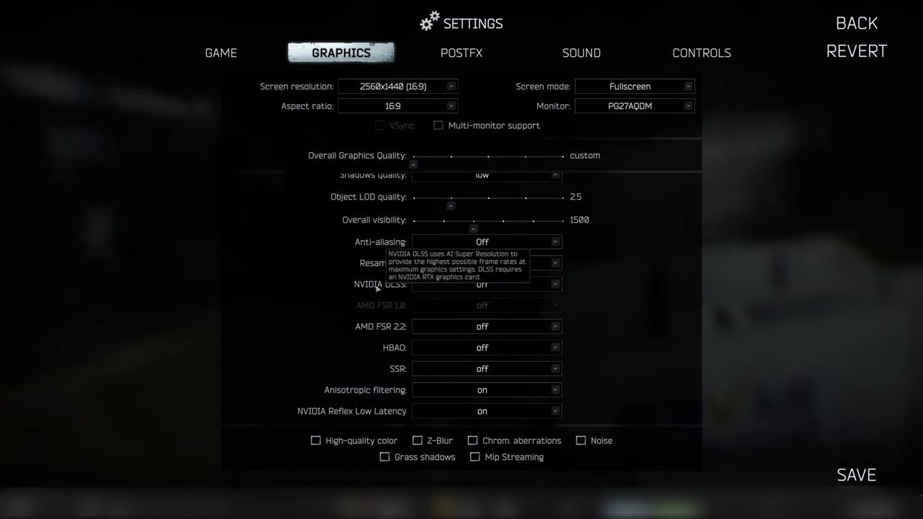
{"action": "left_click", "coordinate": [506, 286]}
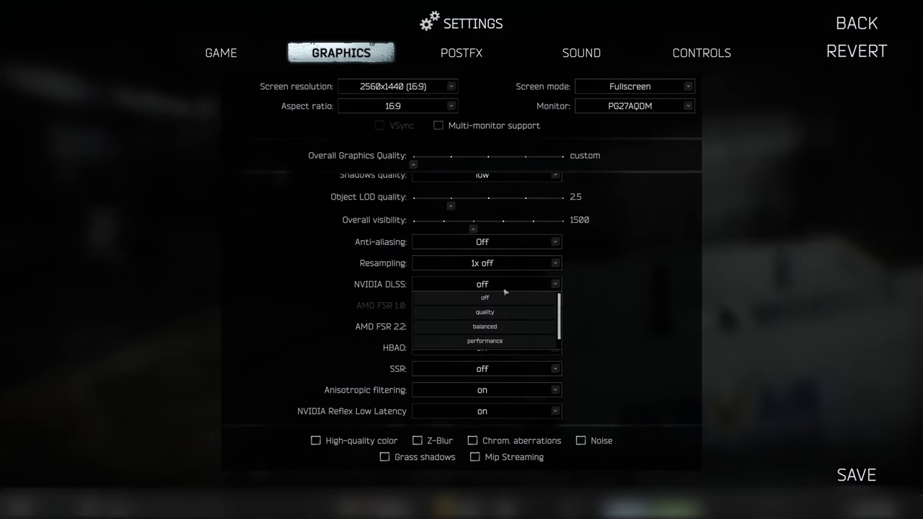
{"action": "left_click", "coordinate": [498, 313]}
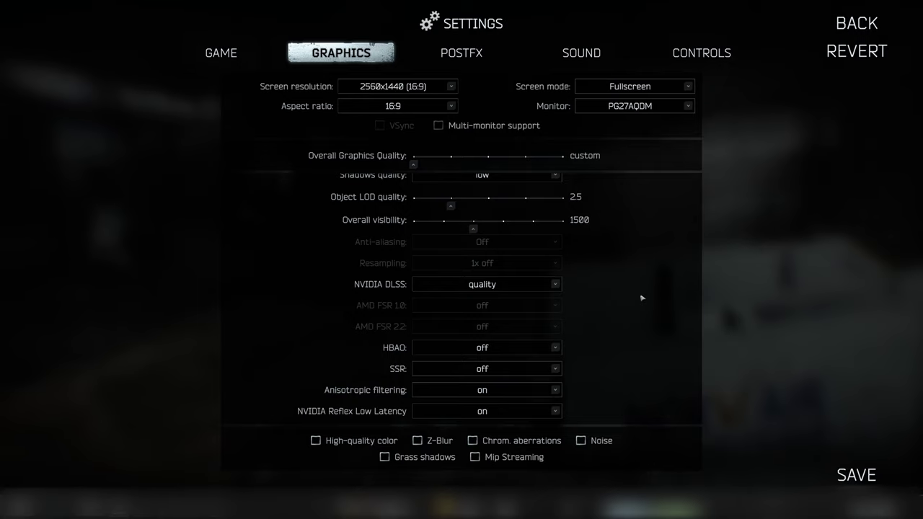
{"action": "left_click", "coordinate": [545, 286]}
{"action": "left_click", "coordinate": [542, 298]}
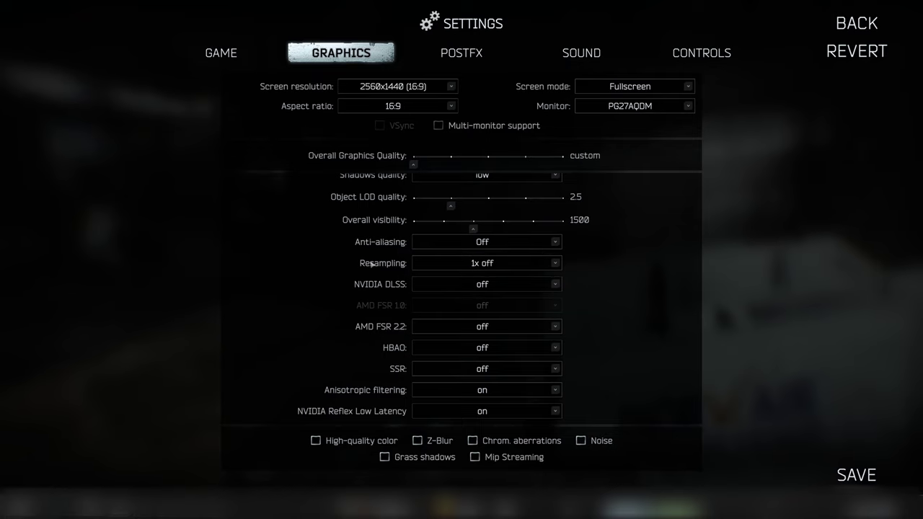
{"action": "left_click", "coordinate": [532, 294]}
{"action": "left_click", "coordinate": [501, 309]}
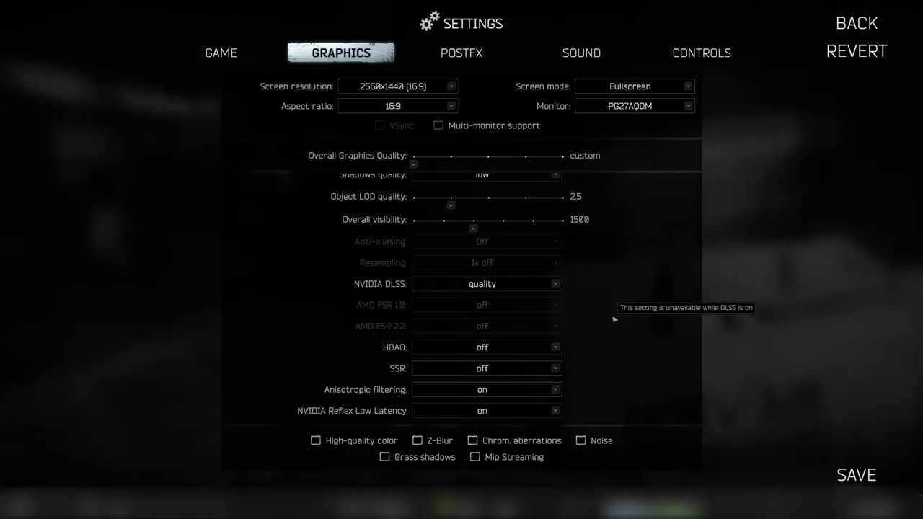
{"action": "left_click", "coordinate": [530, 286]}
{"action": "left_click", "coordinate": [498, 296]}
Set AMD FSR 2.2 to quality
{"action": "scroll", "coordinate": [420, 292], "scroll_direction": "down", "scroll_amount": 1}
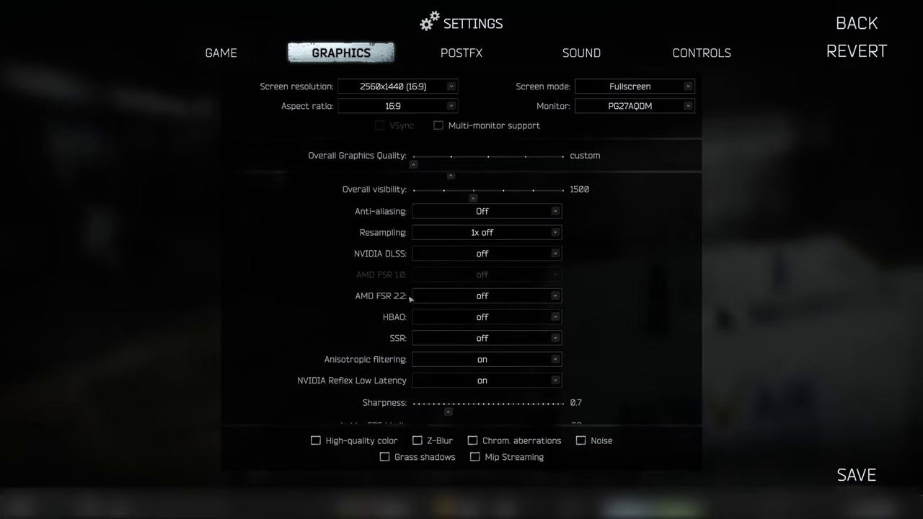
{"action": "left_click", "coordinate": [494, 299]}
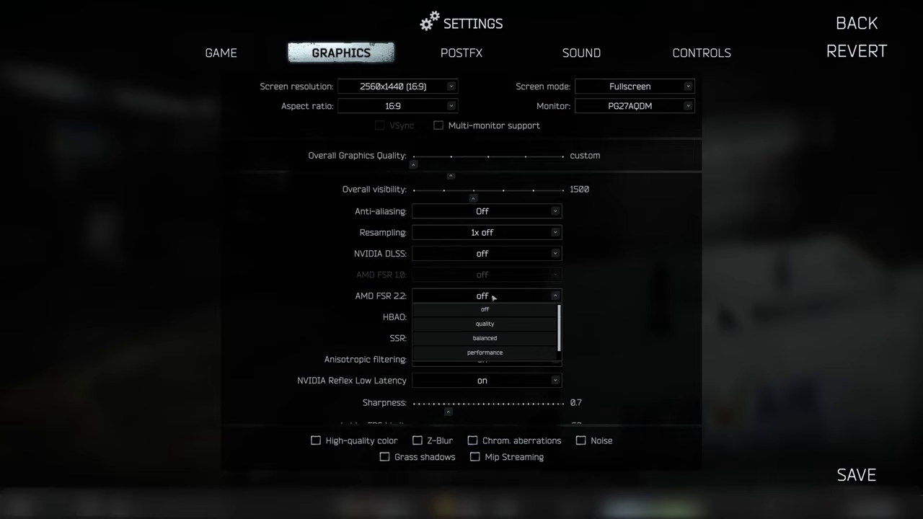
{"action": "left_click", "coordinate": [493, 321]}
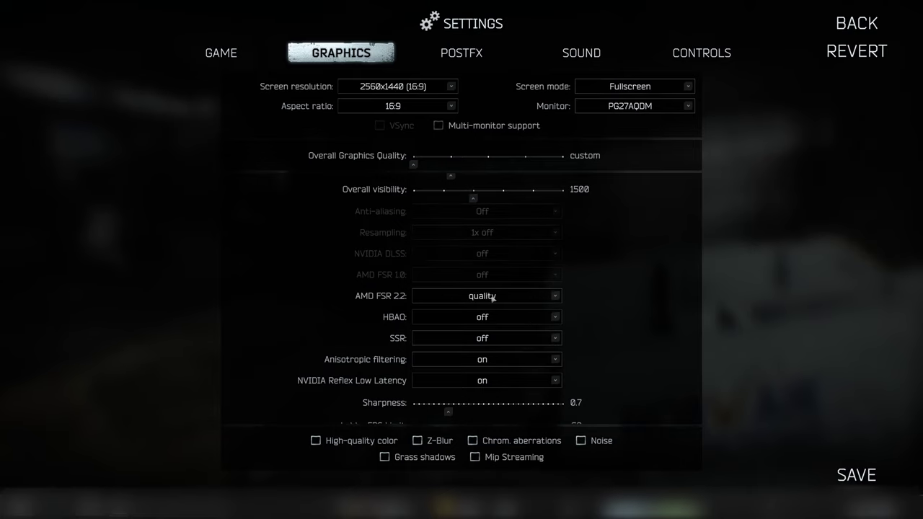
{"action": "left_click", "coordinate": [511, 299]}
Examine the HBAO, SSR, anisotropic filtering, NVIDIA Reflex Low Latency and VSync settings
{"action": "scroll", "coordinate": [504, 320], "scroll_direction": "down", "scroll_amount": 2}
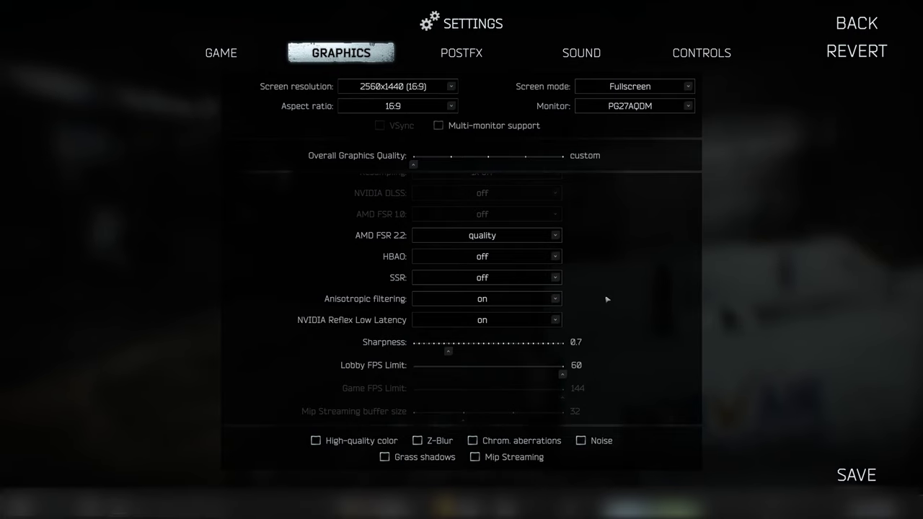
{"action": "scroll", "coordinate": [597, 301], "scroll_direction": "down", "scroll_amount": 1}
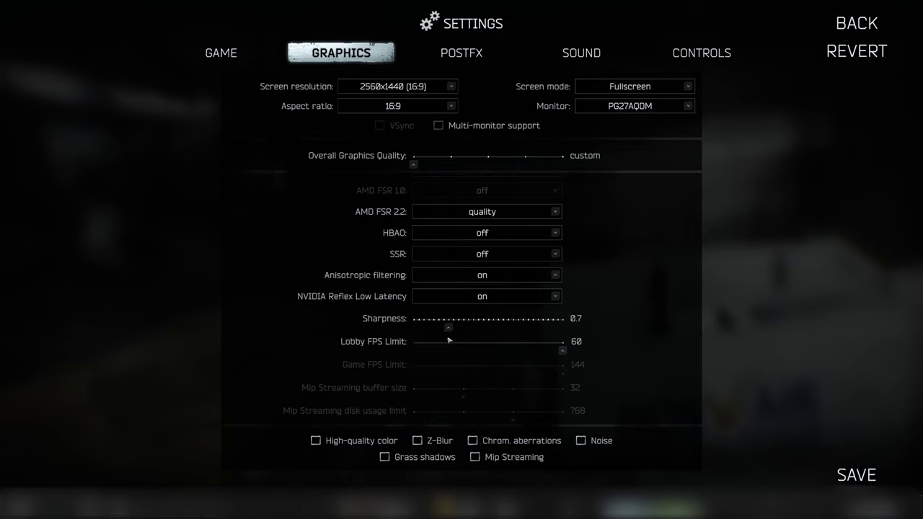
{"action": "scroll", "coordinate": [465, 304], "scroll_direction": "up", "scroll_amount": 5}
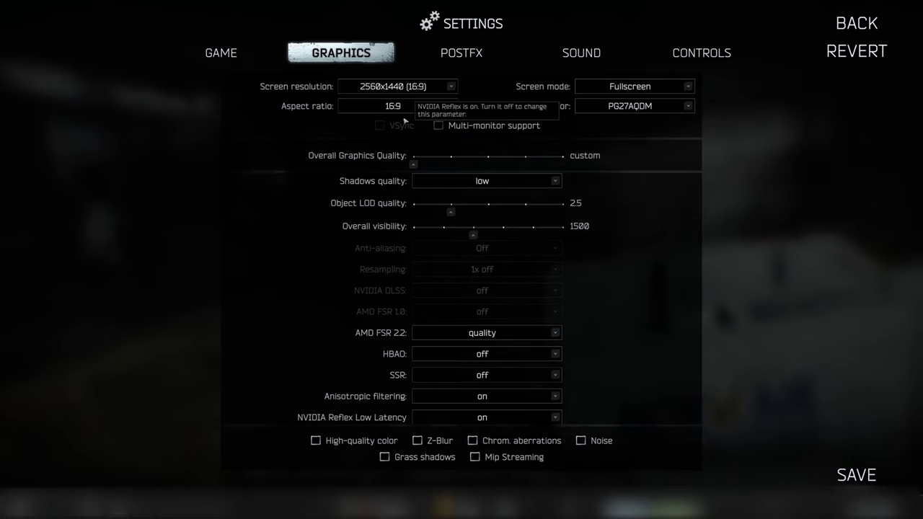
{"action": "scroll", "coordinate": [647, 282], "scroll_direction": "down", "scroll_amount": 3}
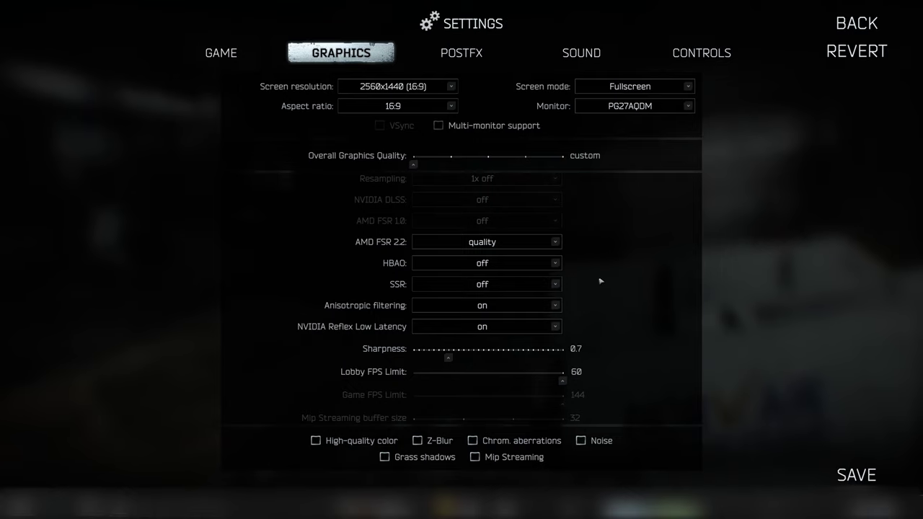
{"action": "scroll", "coordinate": [601, 281], "scroll_direction": "up", "scroll_amount": 1}
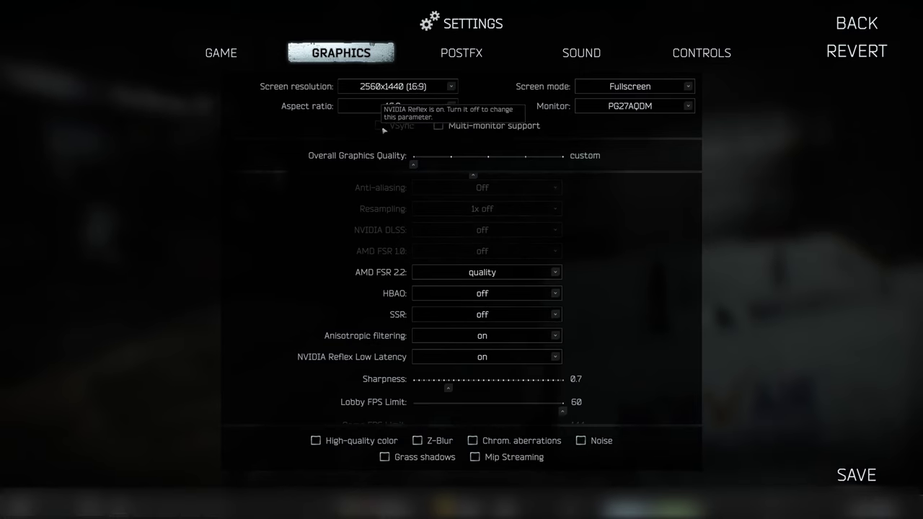
{"action": "scroll", "coordinate": [628, 346], "scroll_direction": "down", "scroll_amount": 3}
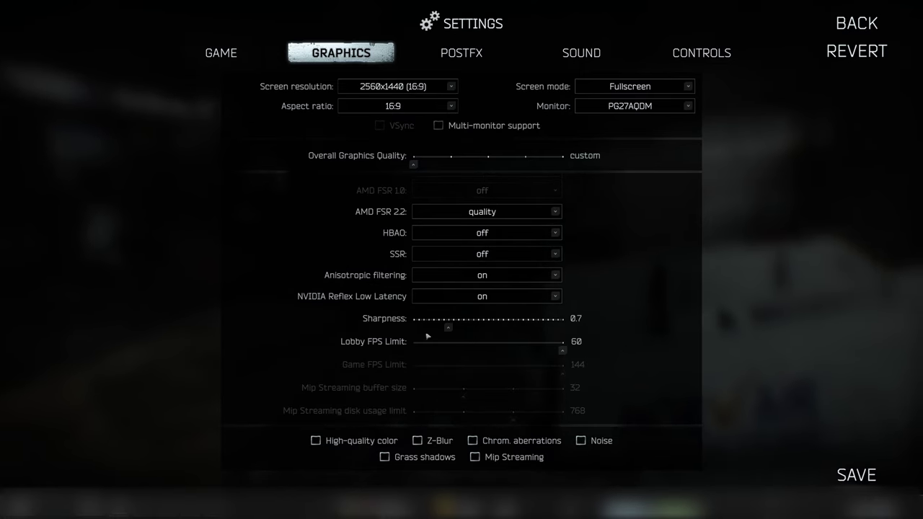
Try a sharpness of 0.4, set it back to 0.7, and review the remaining graphics options
{"action": "left_click_drag", "start_coordinate": [450, 333], "coordinate": [431, 328]}
{"action": "scroll", "coordinate": [434, 327], "scroll_direction": "up", "scroll_amount": 4}
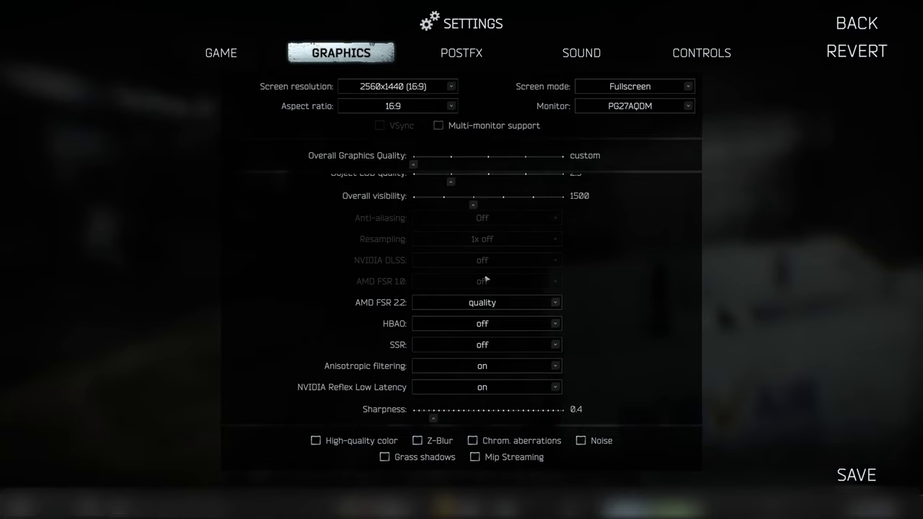
{"action": "scroll", "coordinate": [418, 303], "scroll_direction": "down", "scroll_amount": 3}
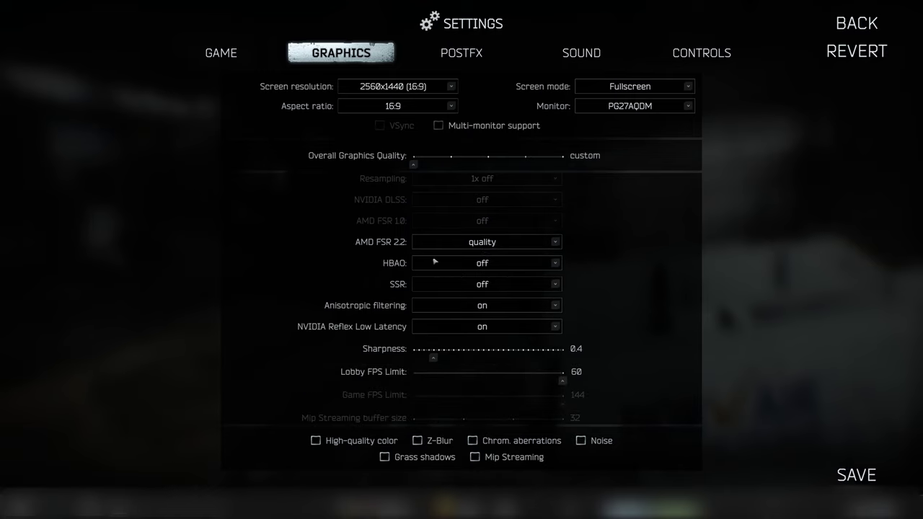
{"action": "left_click", "coordinate": [435, 350]}
{"action": "left_click_drag", "start_coordinate": [448, 360], "coordinate": [450, 361]}
{"action": "scroll", "coordinate": [636, 365], "scroll_direction": "down", "scroll_amount": 1}
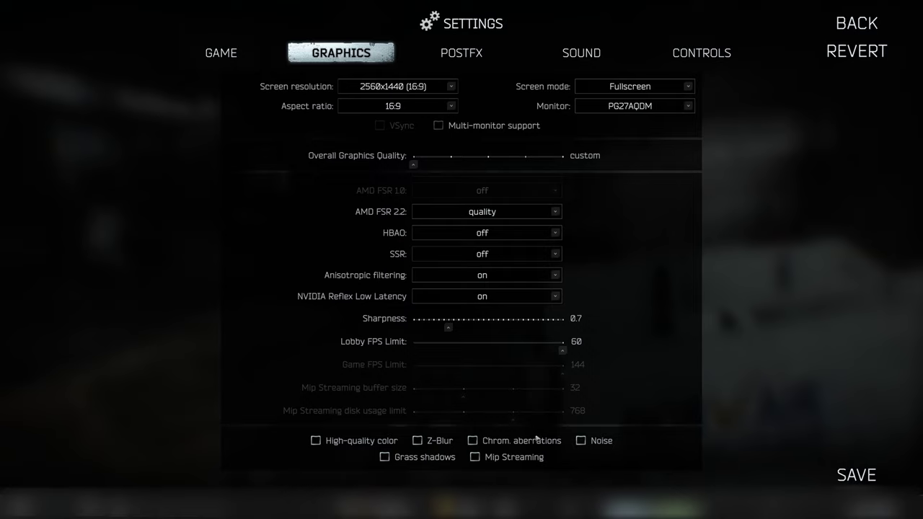
{"action": "scroll", "coordinate": [552, 396], "scroll_direction": "up", "scroll_amount": 5}
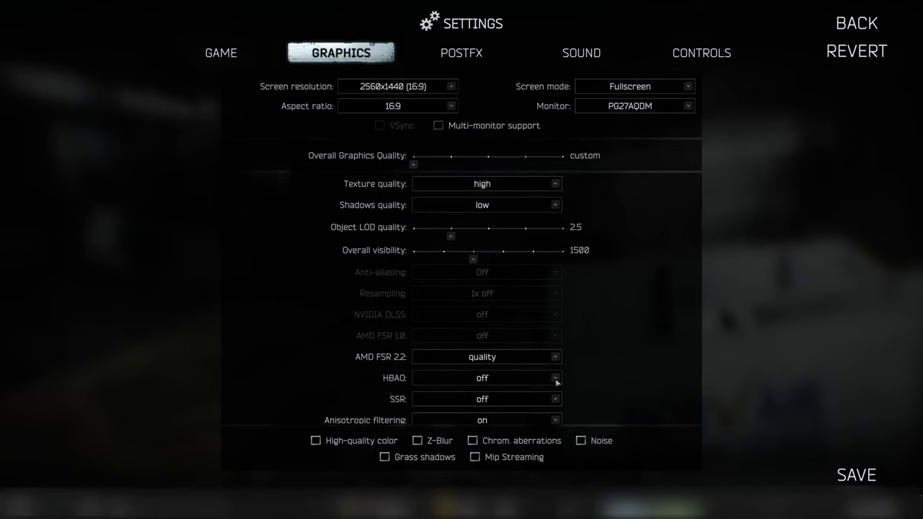